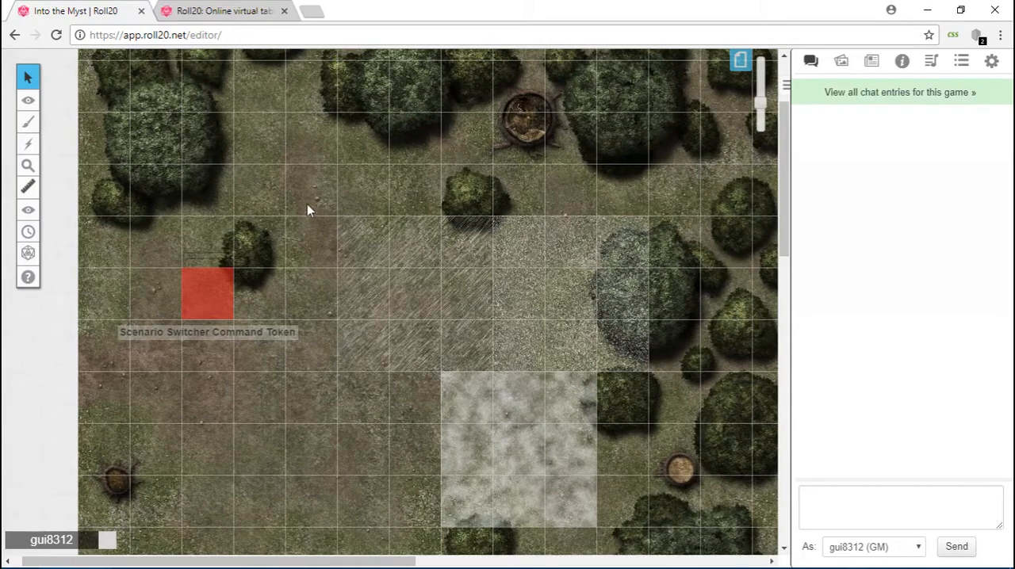
Examine the Scenario Switcher Command Token, the three textured overlay tiles and the forest background map by selecting each one.
{"action": "scroll", "coordinate": [309, 210], "scroll_direction": "up", "scroll_amount": 1}
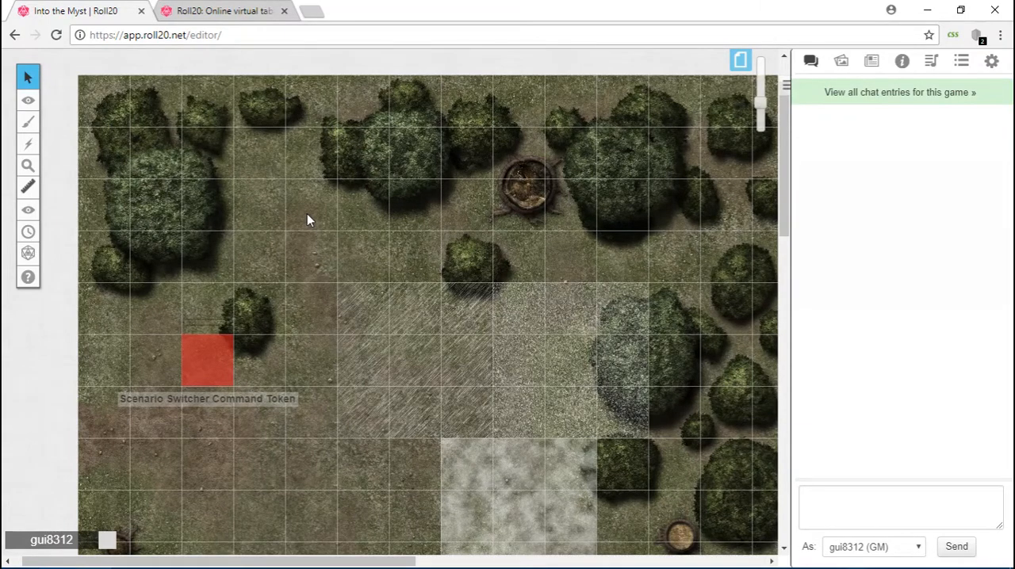
{"action": "left_click", "coordinate": [190, 360]}
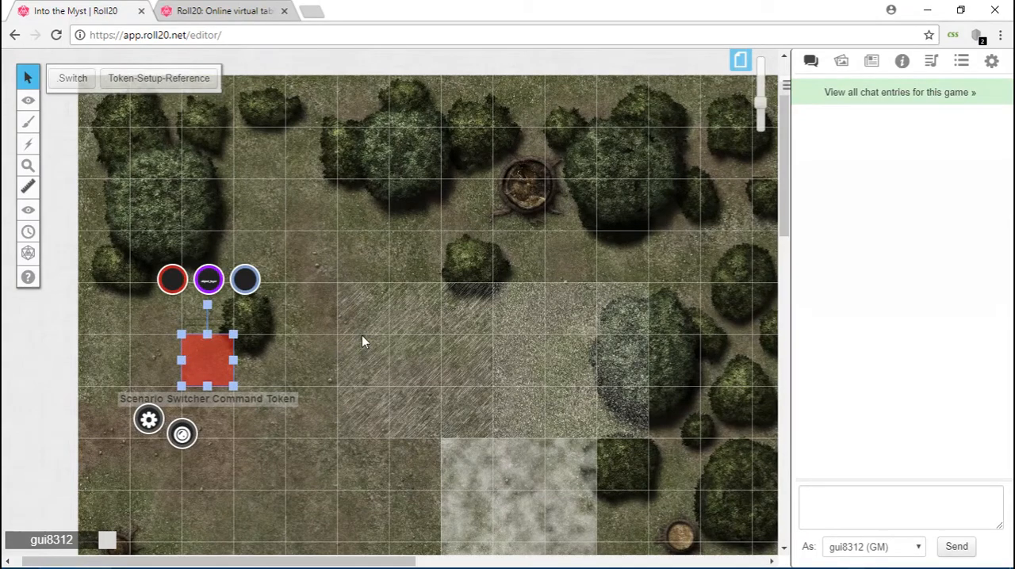
{"action": "left_click", "coordinate": [428, 307]}
{"action": "left_click_drag", "start_coordinate": [418, 334], "coordinate": [555, 351]}
{"action": "left_click", "coordinate": [534, 479]}
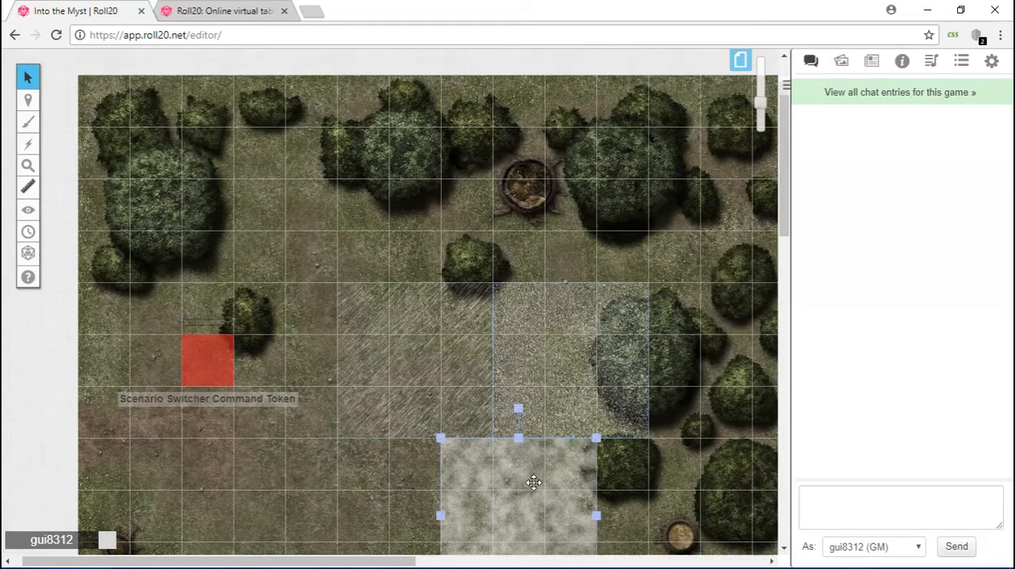
{"action": "left_click", "coordinate": [410, 350]}
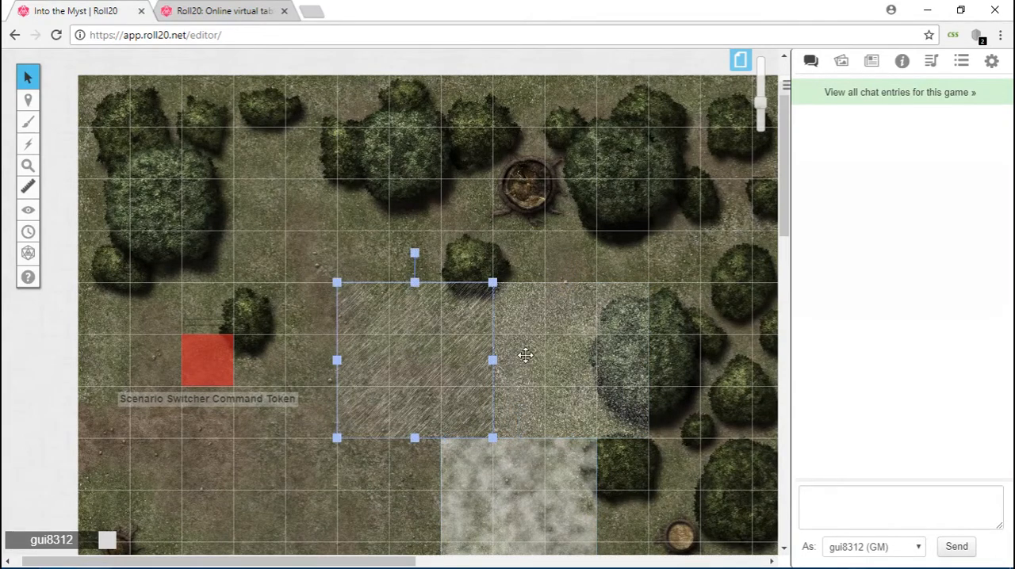
{"action": "left_click", "coordinate": [568, 325]}
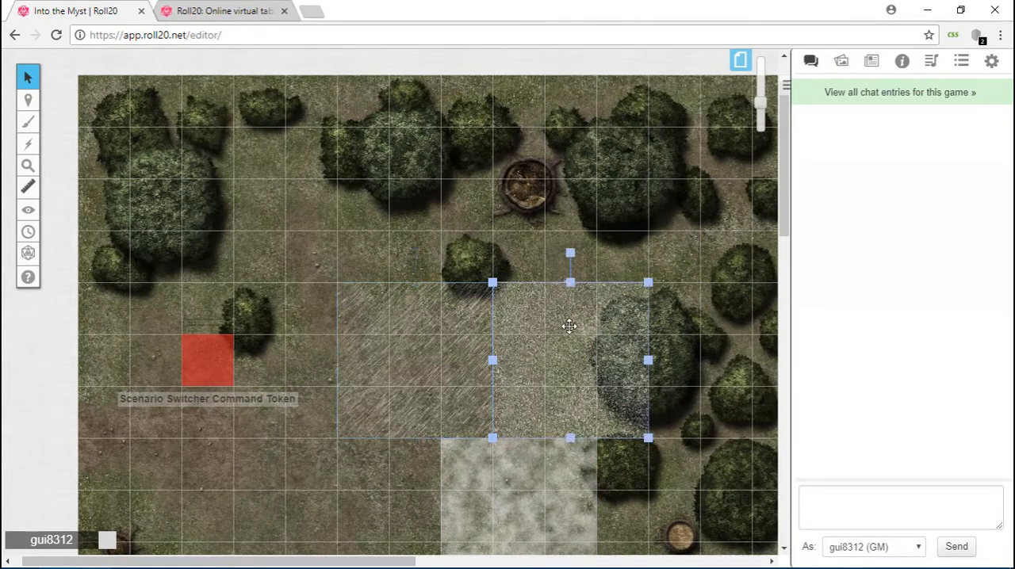
{"action": "left_click", "coordinate": [515, 515]}
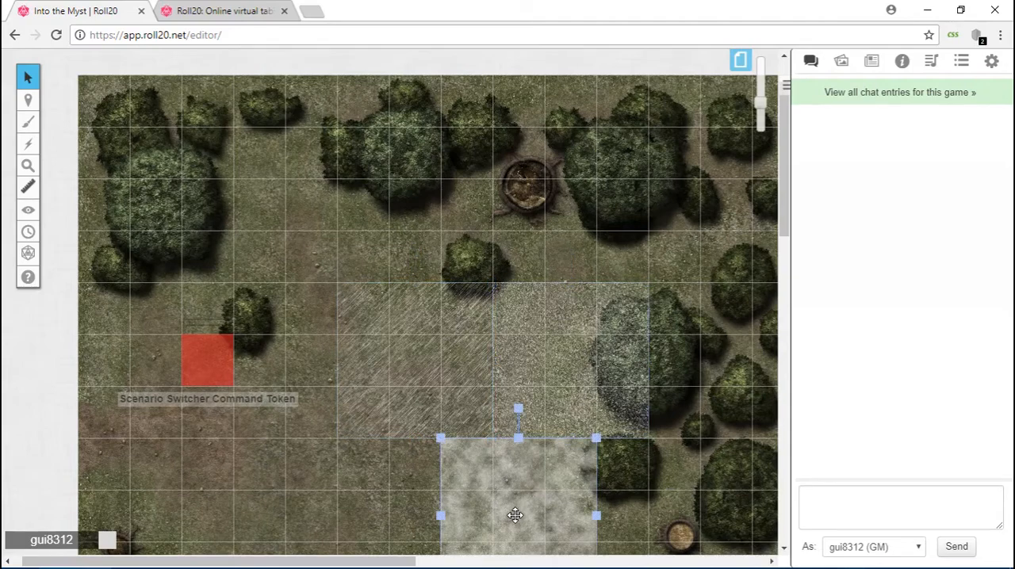
{"action": "left_click", "coordinate": [320, 265]}
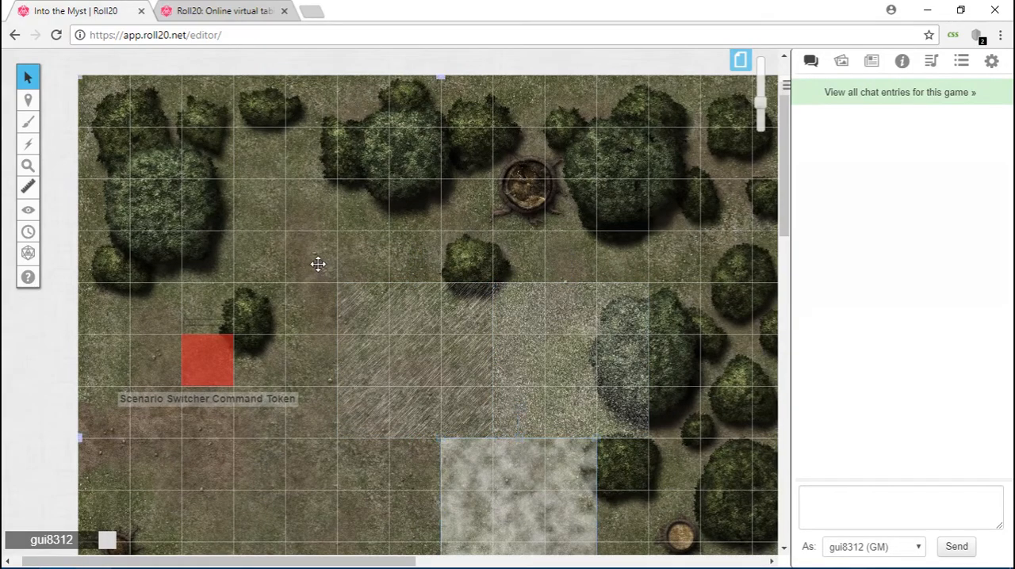
{"action": "left_click", "coordinate": [210, 363]}
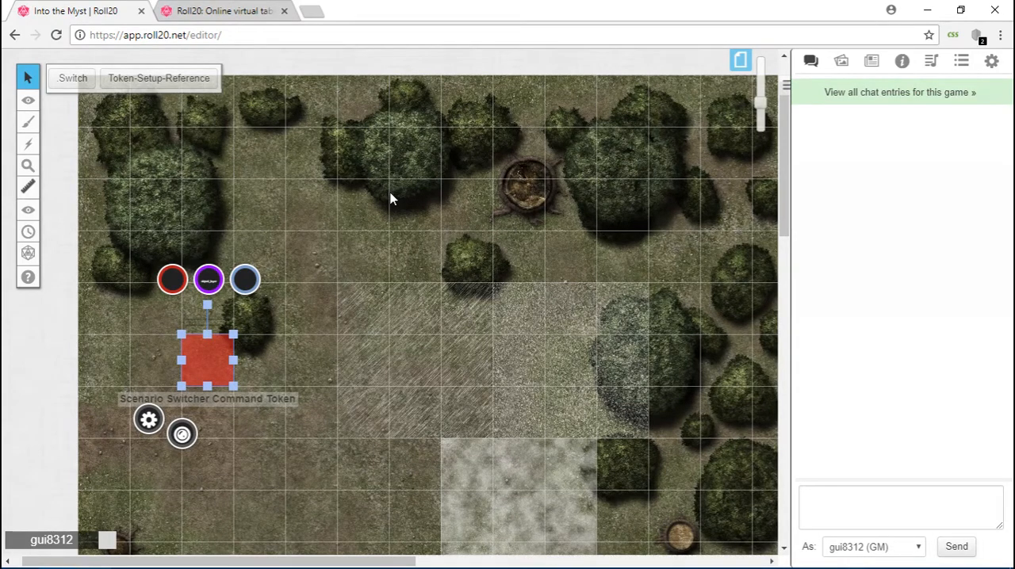
Open the ScenarioSwitcher character from the journal to view its attributes and abilities.
{"action": "scroll", "coordinate": [390, 198], "scroll_direction": "down", "scroll_amount": 1}
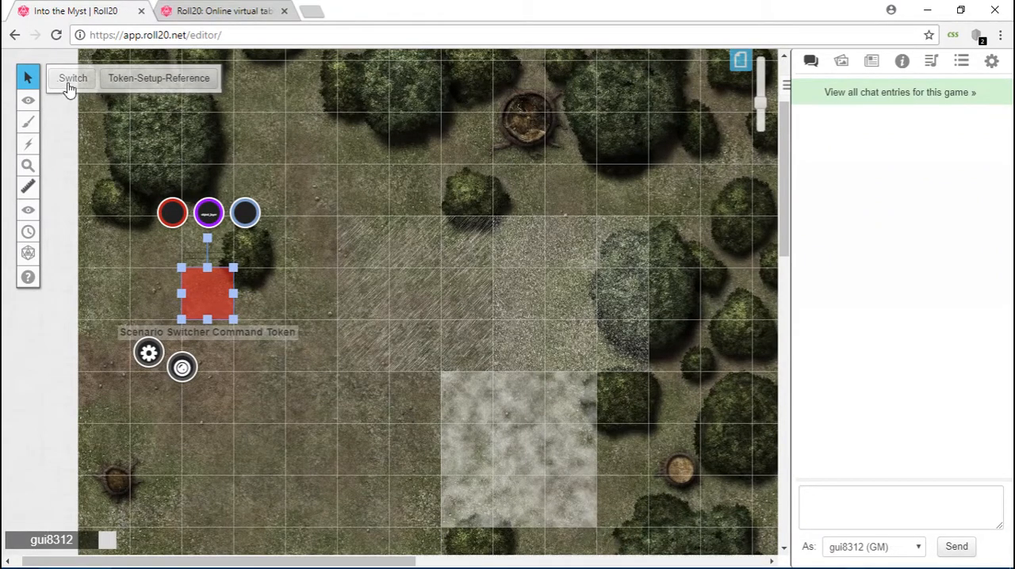
{"action": "left_click", "coordinate": [873, 62]}
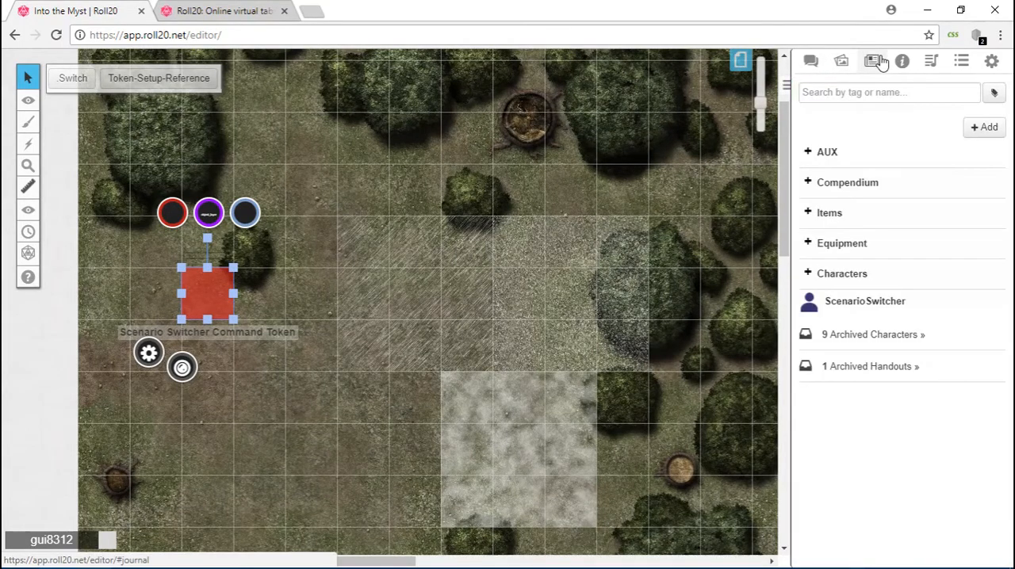
{"action": "left_click", "coordinate": [851, 302]}
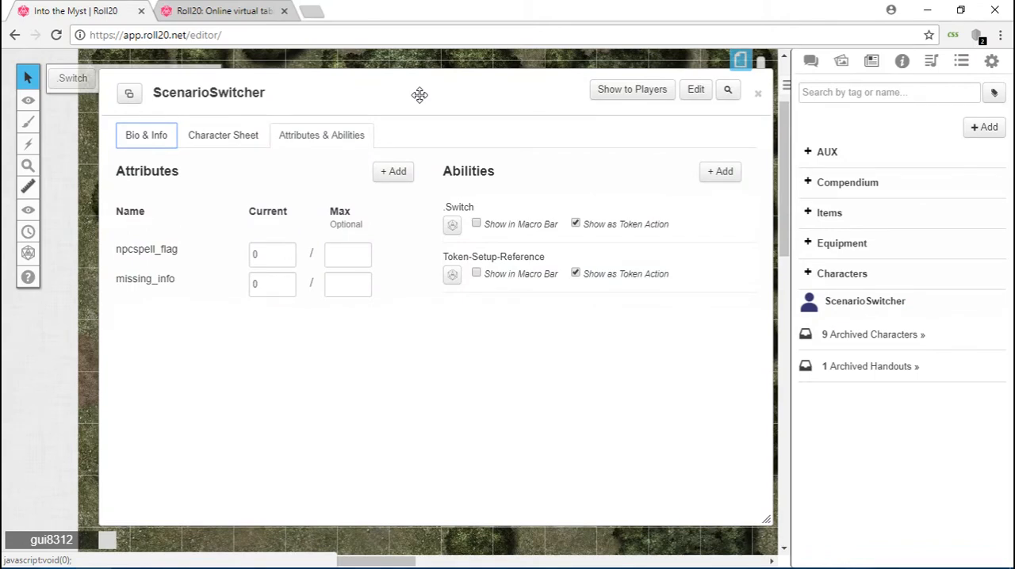
{"action": "left_click_drag", "start_coordinate": [420, 95], "coordinate": [420, 109]}
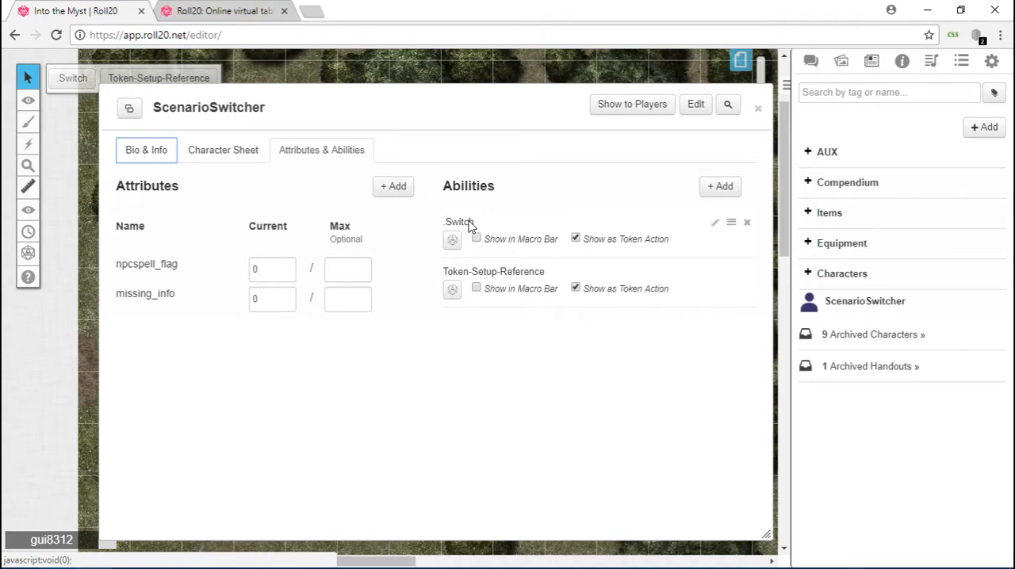
Review the macro text of the .Switch and Token-Setup-Reference abilities and close the character.
{"action": "left_click", "coordinate": [715, 223]}
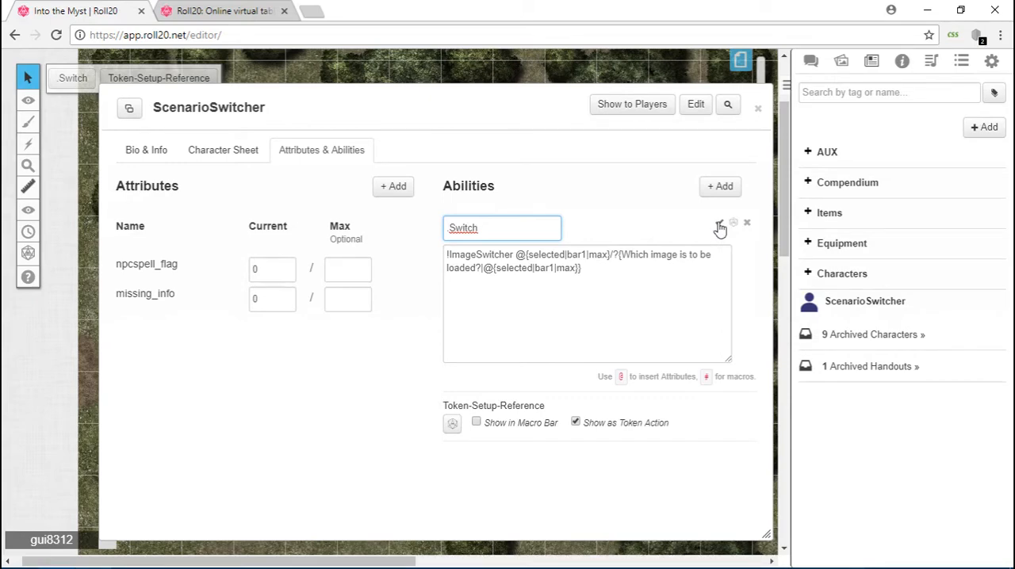
{"action": "left_click", "coordinate": [719, 225]}
{"action": "left_click", "coordinate": [717, 274]}
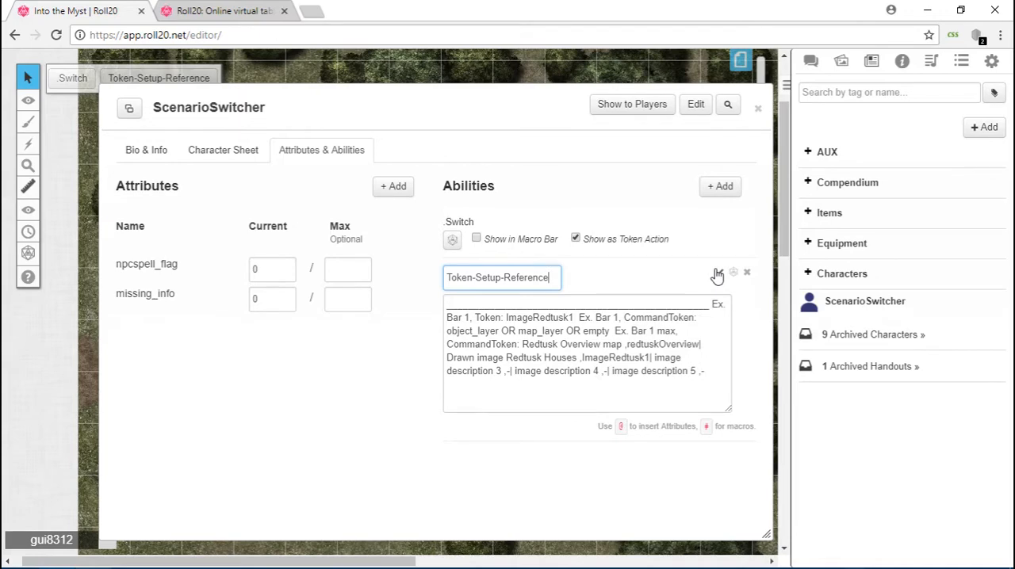
{"action": "left_click", "coordinate": [717, 274]}
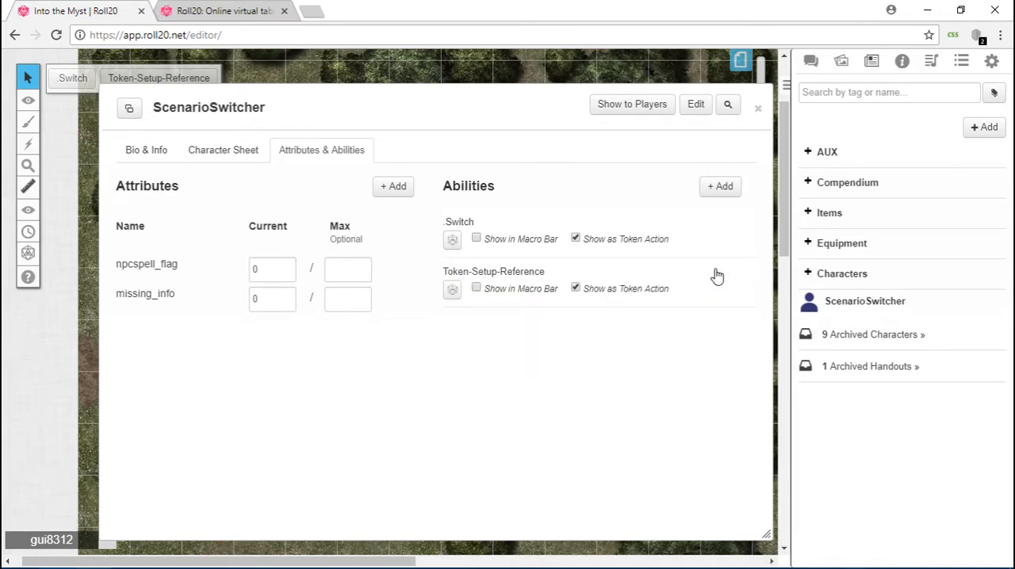
{"action": "left_click", "coordinate": [759, 110]}
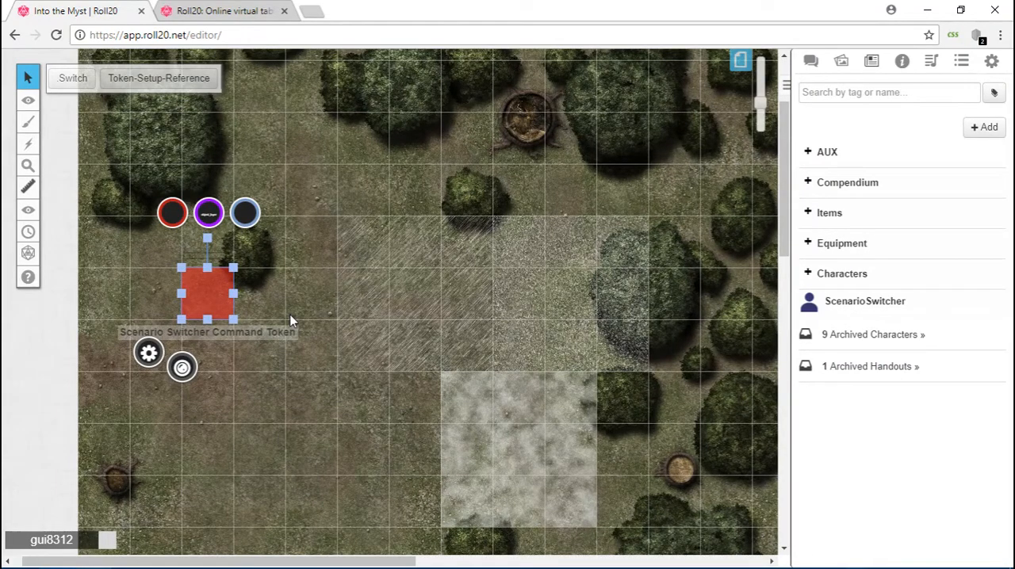
Check the represented character and the name in the Scenario Switcher Command Token's settings, and save them.
{"action": "double_click", "coordinate": [206, 293]}
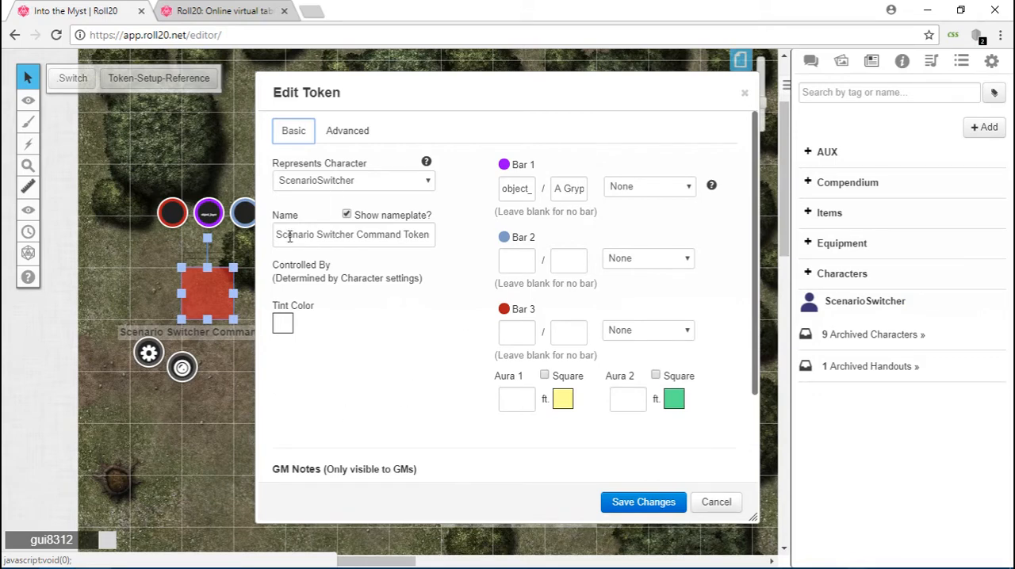
{"action": "left_click_drag", "start_coordinate": [282, 235], "coordinate": [441, 235]}
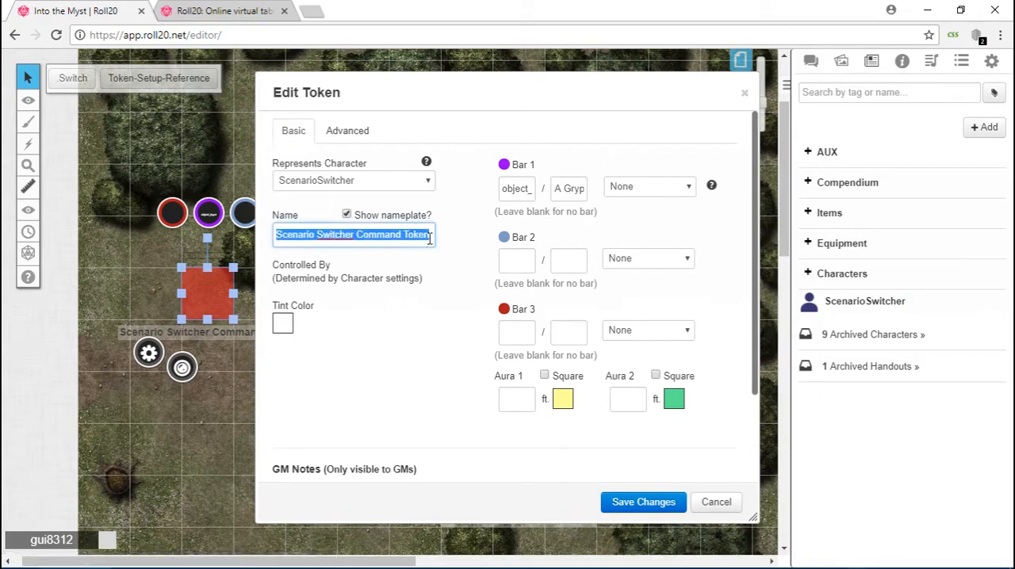
{"action": "left_click", "coordinate": [441, 236]}
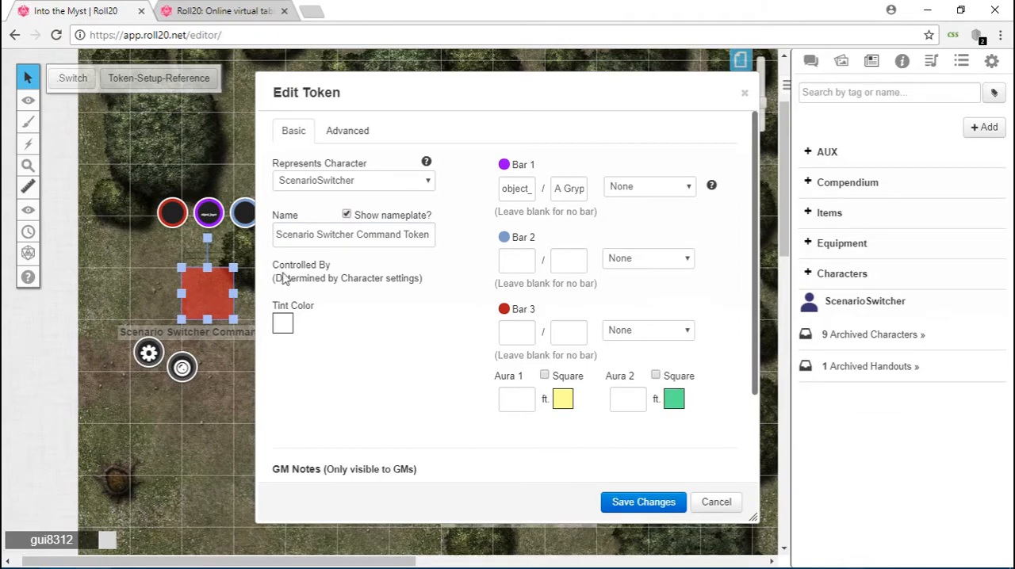
{"action": "left_click", "coordinate": [627, 506]}
Check the token settings of the forest background map without saving, and select the overlay tiles one after another.
{"action": "left_click", "coordinate": [310, 228]}
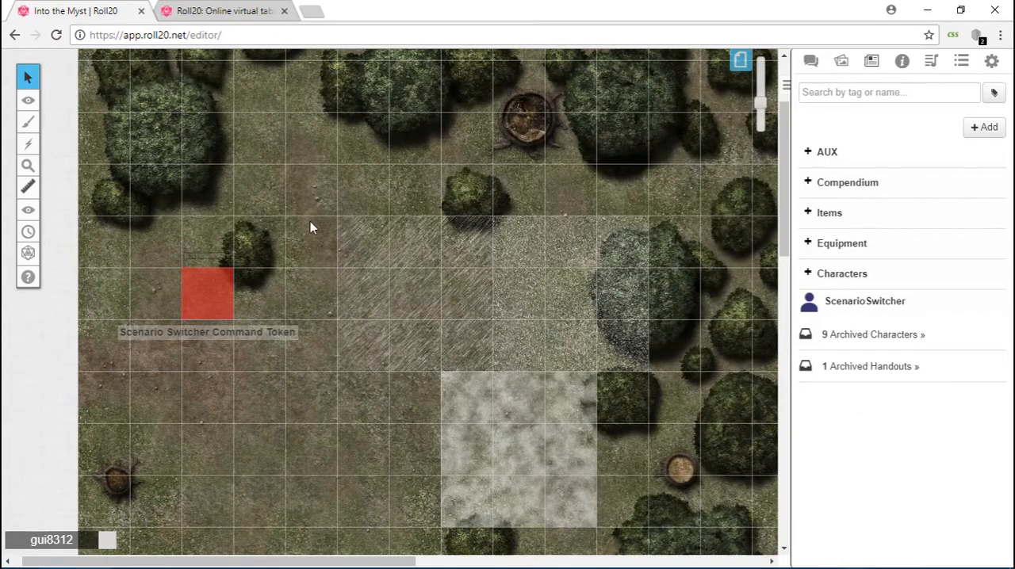
{"action": "double_click", "coordinate": [317, 164]}
{"action": "left_click", "coordinate": [716, 506]}
{"action": "left_click", "coordinate": [359, 300]}
{"action": "left_click_drag", "start_coordinate": [359, 299], "coordinate": [555, 300]}
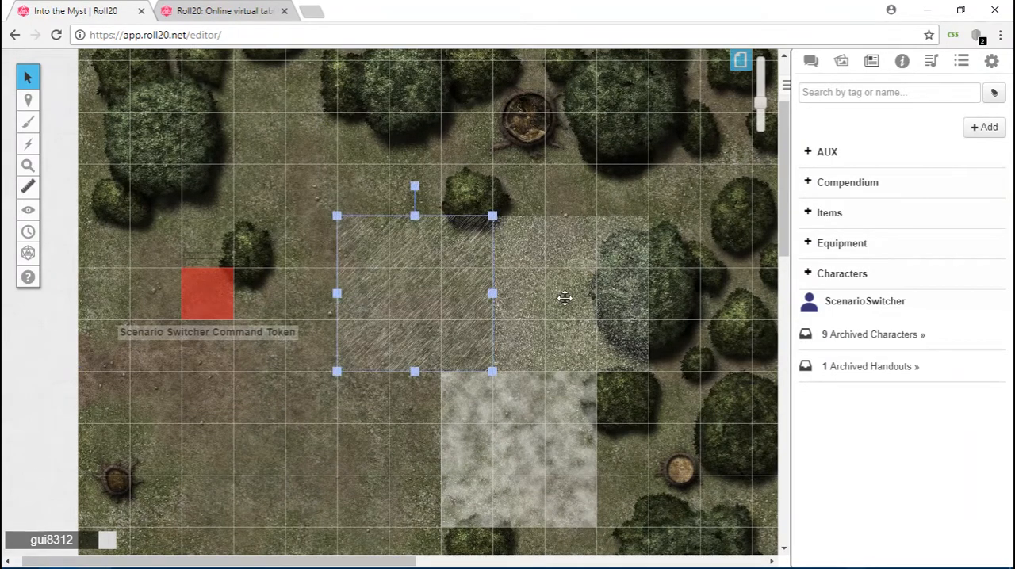
{"action": "left_click", "coordinate": [536, 420]}
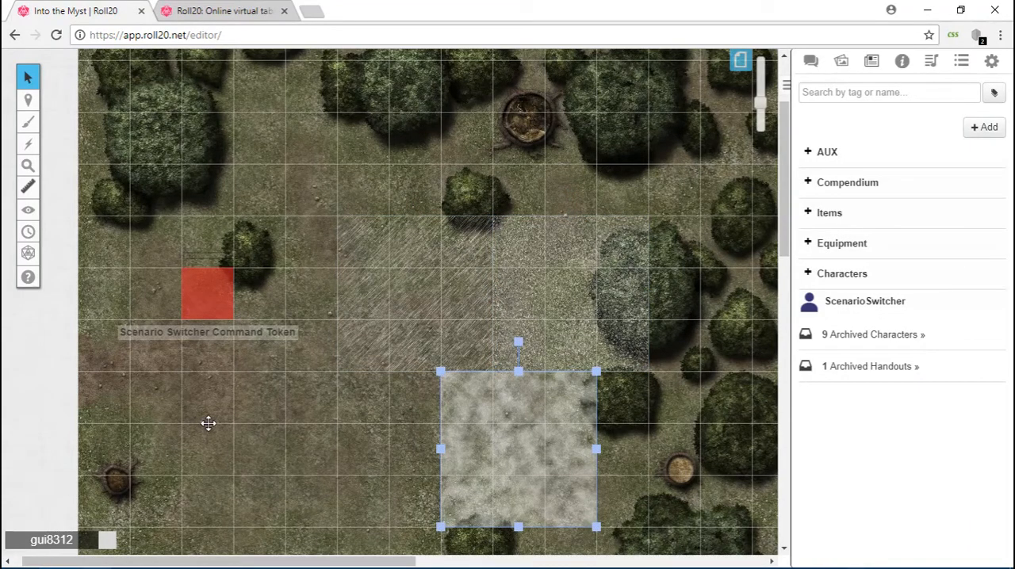
Review the full token settings of the streaked overlay tile and save them.
{"action": "left_click", "coordinate": [413, 293]}
{"action": "double_click", "coordinate": [413, 289]}
{"action": "scroll", "coordinate": [479, 210], "scroll_direction": "down", "scroll_amount": 2}
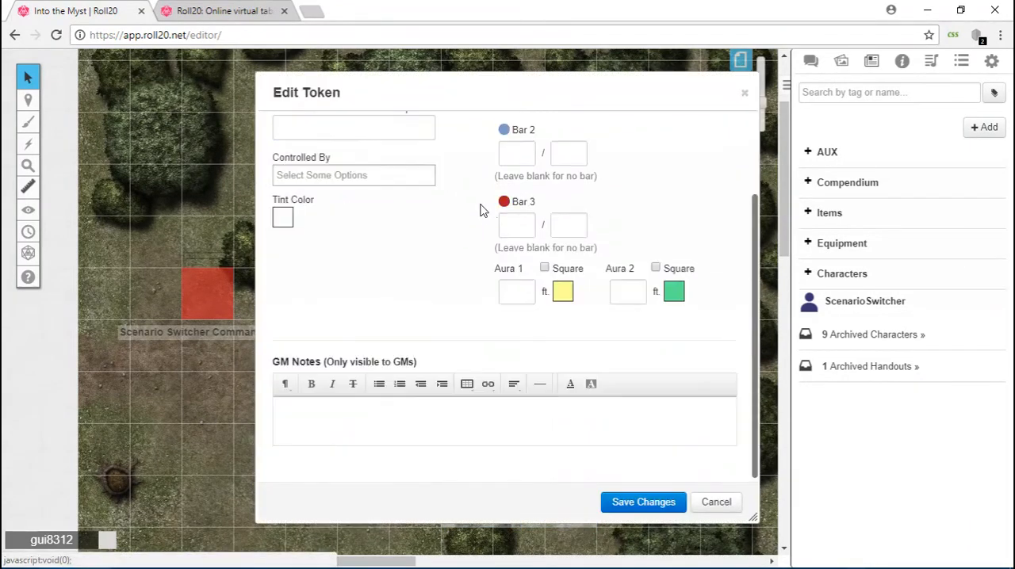
{"action": "scroll", "coordinate": [506, 293], "scroll_direction": "up", "scroll_amount": 3}
{"action": "left_click", "coordinate": [631, 507]}
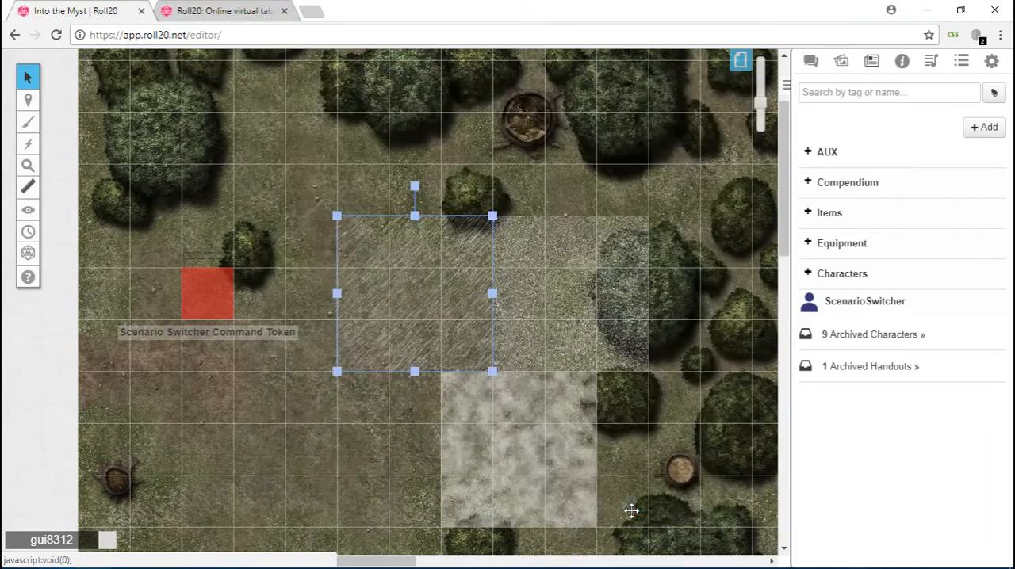
Review the token settings of the speckled and the foggy overlay tiles, saving each one.
{"action": "left_click", "coordinate": [587, 349]}
{"action": "double_click", "coordinate": [585, 335]}
{"action": "scroll", "coordinate": [501, 314], "scroll_direction": "down", "scroll_amount": 2}
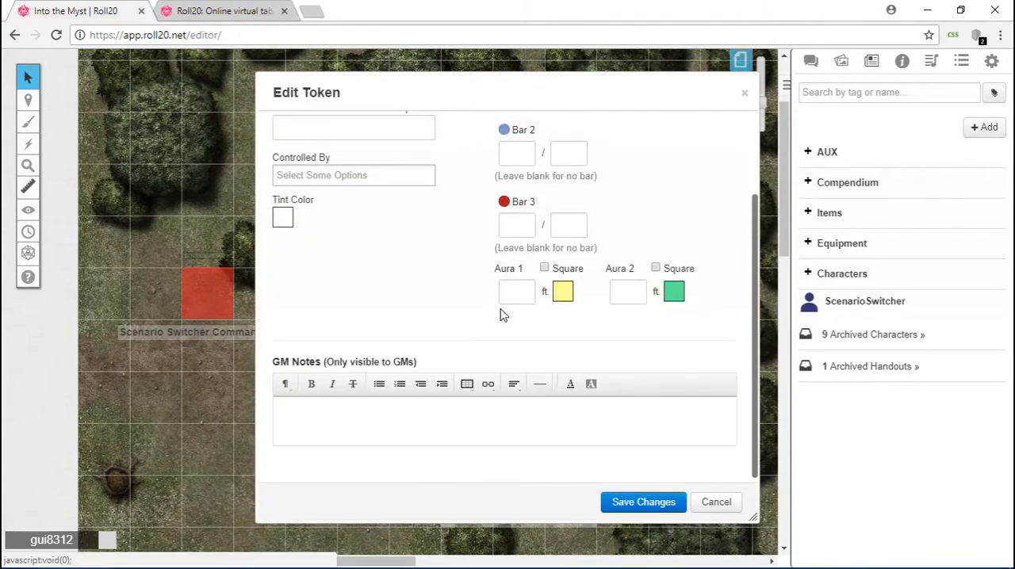
{"action": "left_click", "coordinate": [646, 506]}
{"action": "left_click", "coordinate": [516, 420]}
{"action": "double_click", "coordinate": [516, 420]}
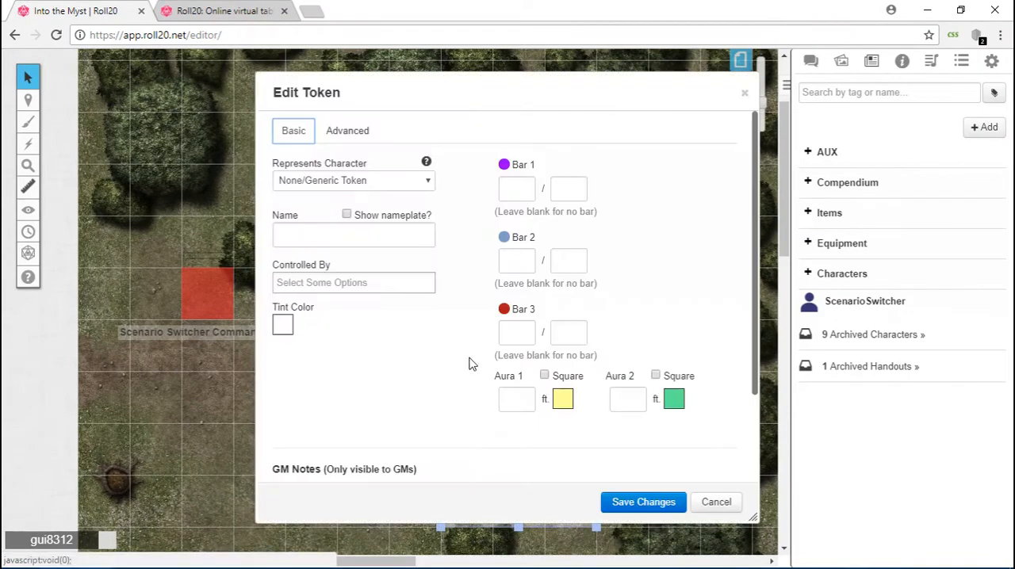
{"action": "left_click", "coordinate": [641, 500]}
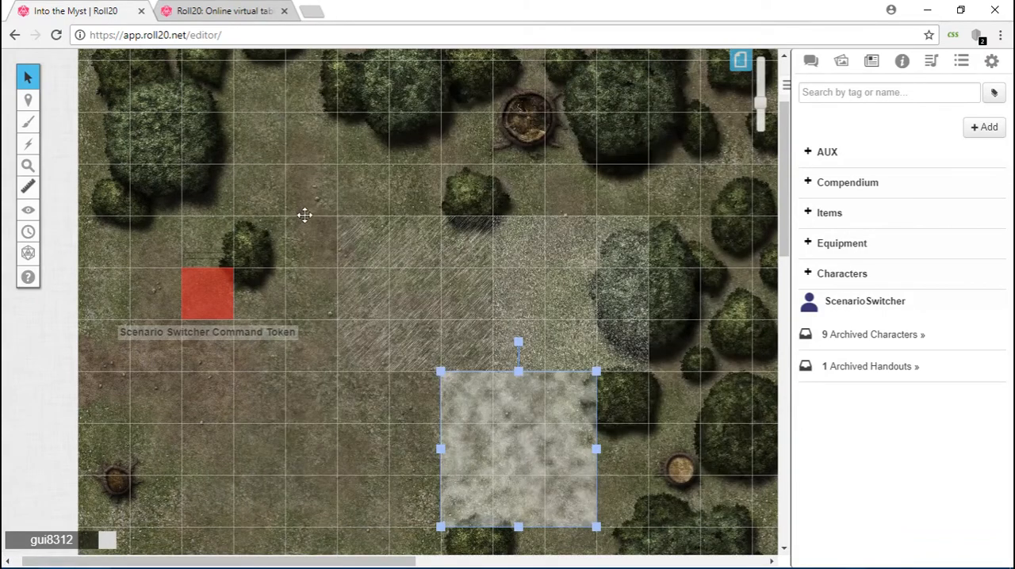
Open the Scenario Switcher Command Token's settings and examine the full text of its Bar 1 maximum value.
{"action": "left_click", "coordinate": [318, 179]}
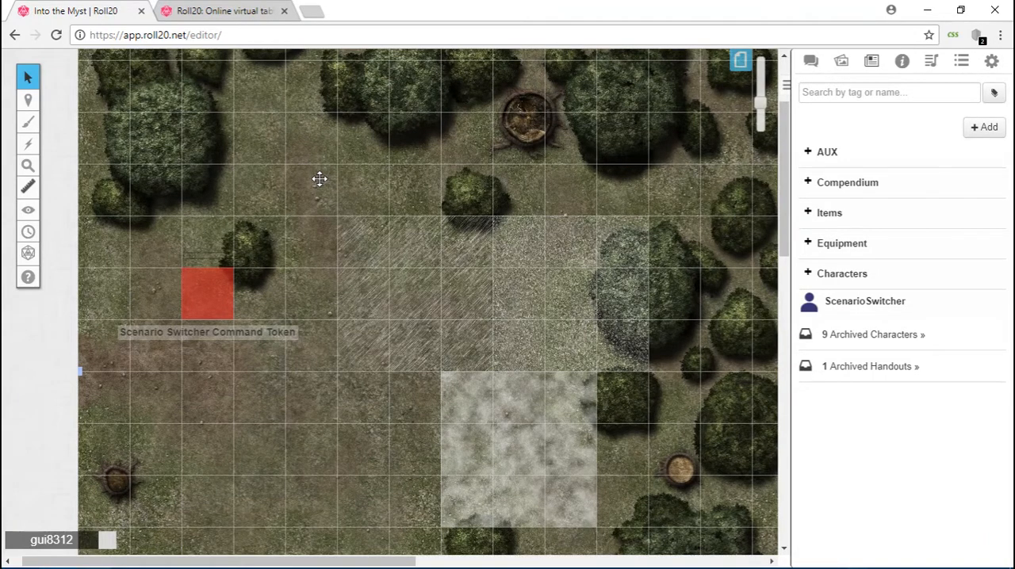
{"action": "scroll", "coordinate": [444, 231], "scroll_direction": "up", "scroll_amount": 1}
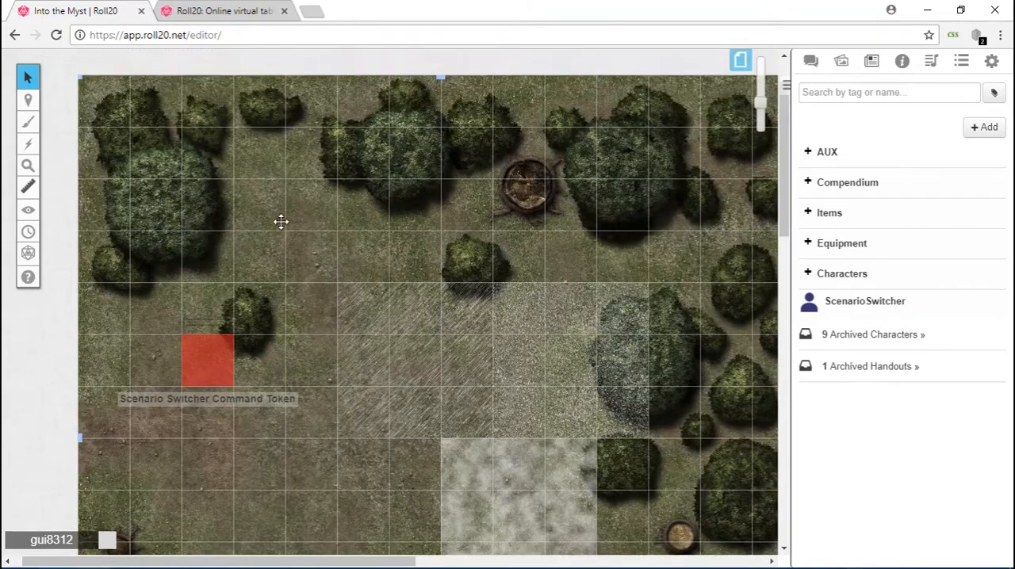
{"action": "scroll", "coordinate": [285, 238], "scroll_direction": "down", "scroll_amount": 2}
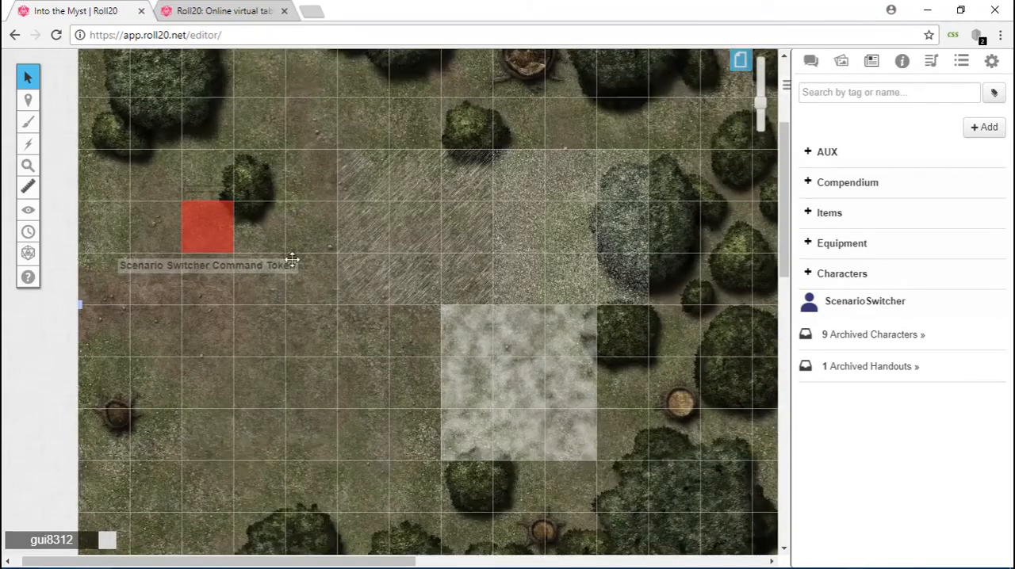
{"action": "left_click", "coordinate": [206, 230]}
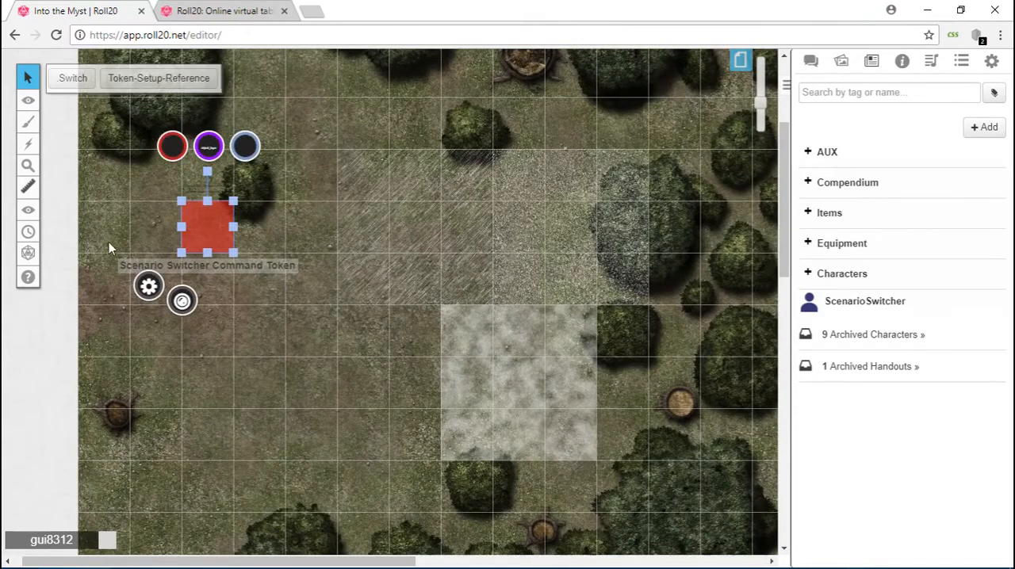
{"action": "double_click", "coordinate": [204, 225]}
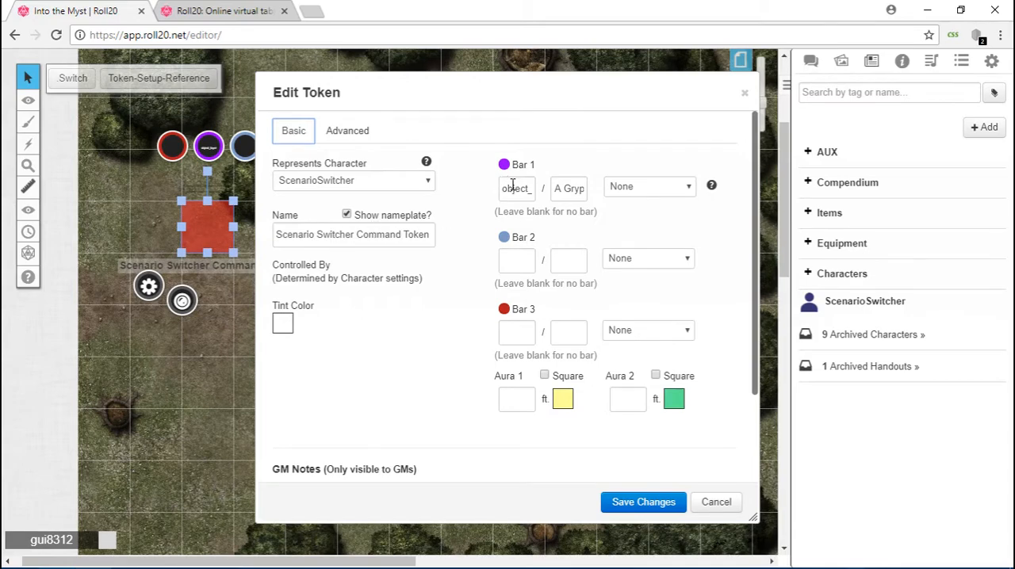
{"action": "left_click_drag", "start_coordinate": [504, 188], "coordinate": [616, 190]}
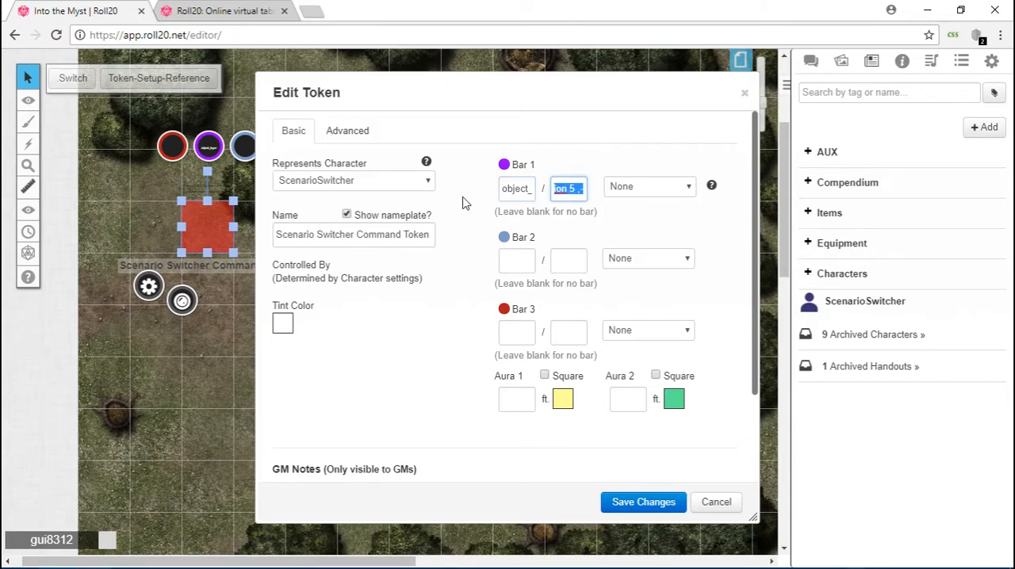
Copy the command token's Bar 1 current value, object_layer, into the chat and send it.
{"action": "left_click", "coordinate": [811, 64]}
{"action": "scroll", "coordinate": [453, 234], "scroll_direction": "down", "scroll_amount": 1}
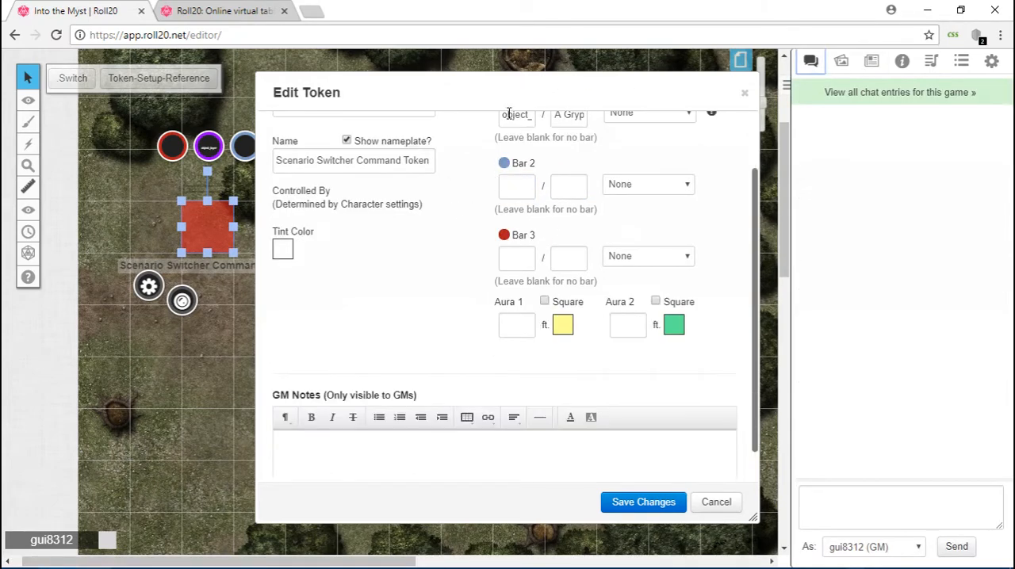
{"action": "left_click", "coordinate": [517, 115]}
{"action": "double_click", "coordinate": [517, 115]}
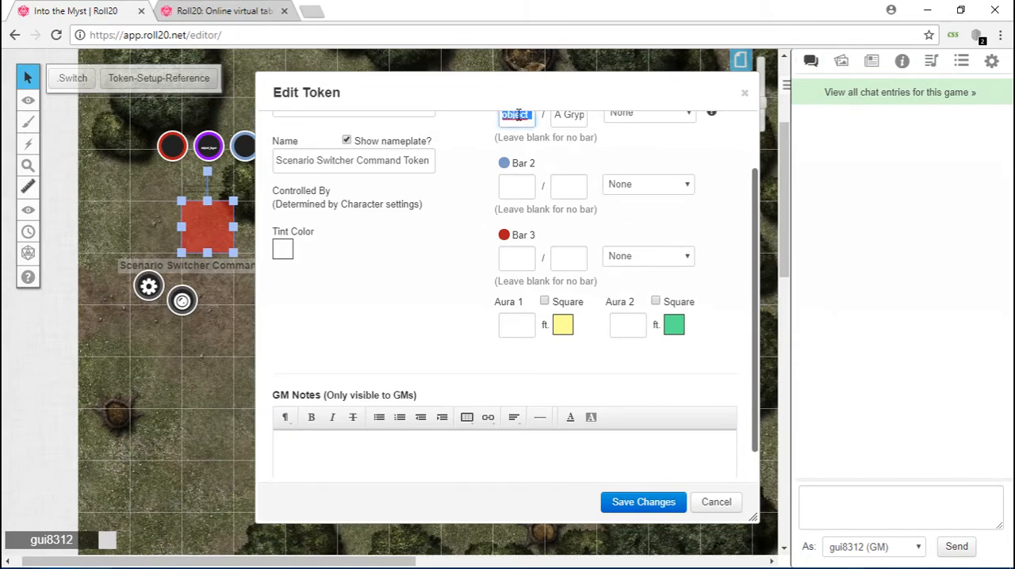
{"action": "left_click", "coordinate": [832, 497]}
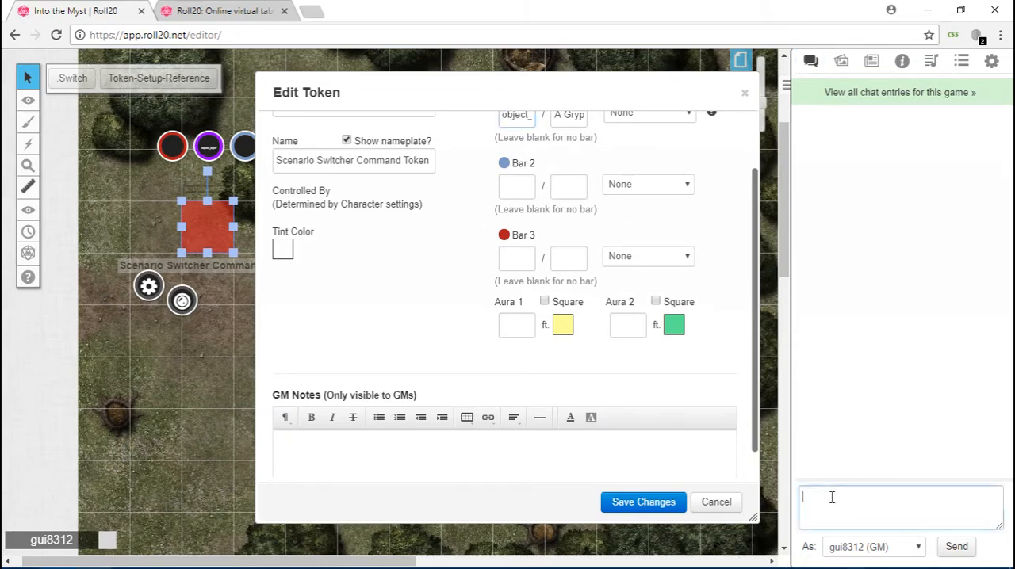
{"action": "type", "text": "object_layer"}
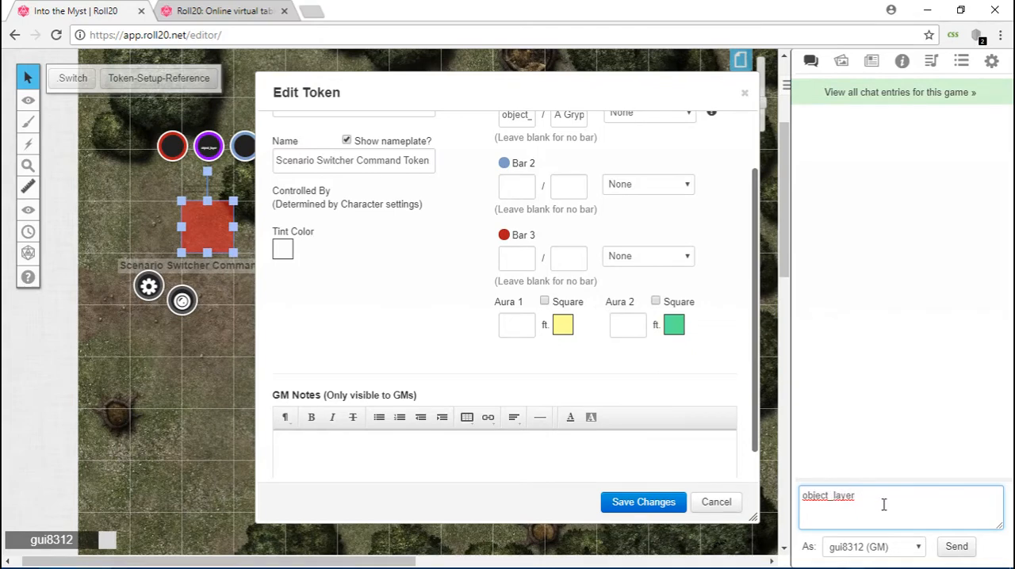
{"action": "key", "text": "Return"}
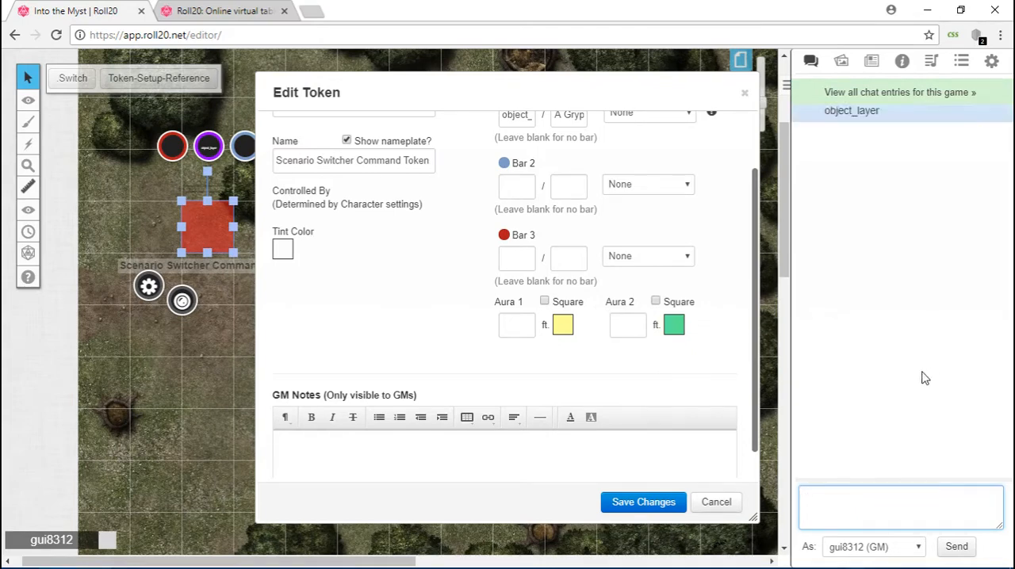
Copy the full Bar 1 maximum value with the Gryphon and Goblin Squad entries into the chat and send it.
{"action": "scroll", "coordinate": [648, 196], "scroll_direction": "up", "scroll_amount": 2}
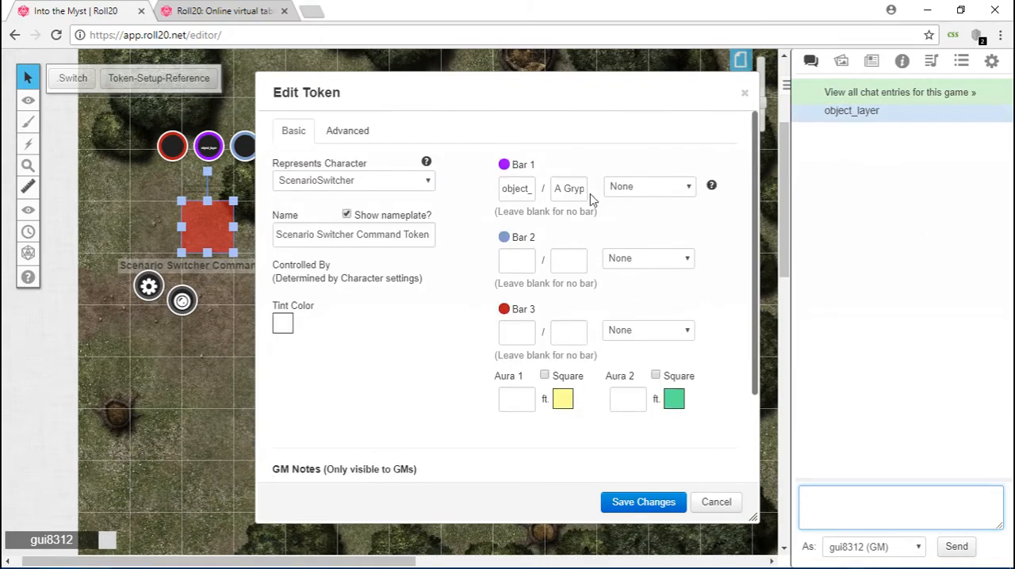
{"action": "left_click_drag", "start_coordinate": [503, 192], "coordinate": [536, 192]}
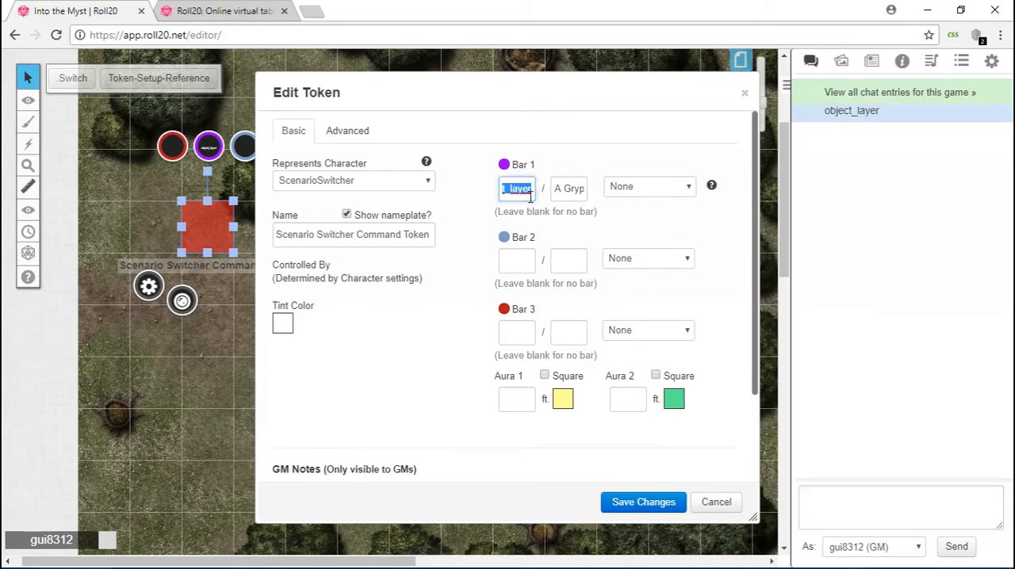
{"action": "left_click_drag", "start_coordinate": [557, 188], "coordinate": [584, 189]}
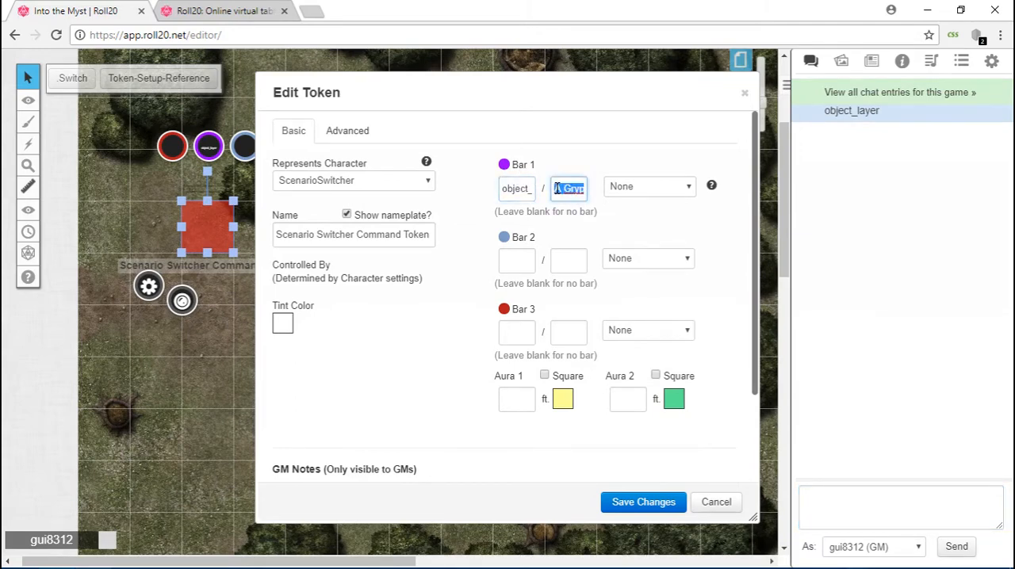
{"action": "left_click", "coordinate": [841, 505]}
{"action": "type", "text": "A Gryphon attacks ,Gryphon_| A Goblin Squad appears! ,3Goblins| image description 3 ,-| image description 4 ,-| image description 5 ,-"}
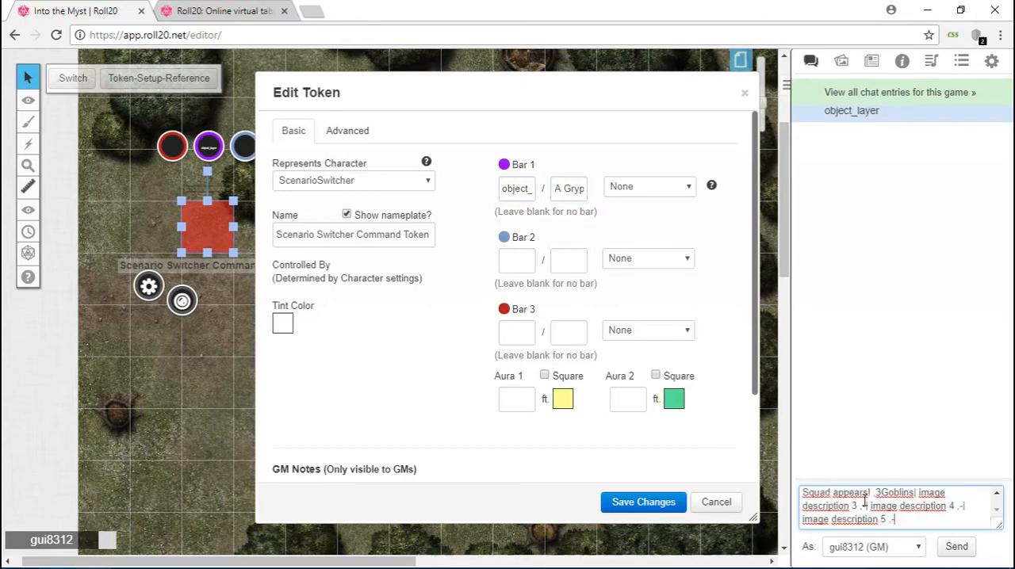
{"action": "key", "text": "Return"}
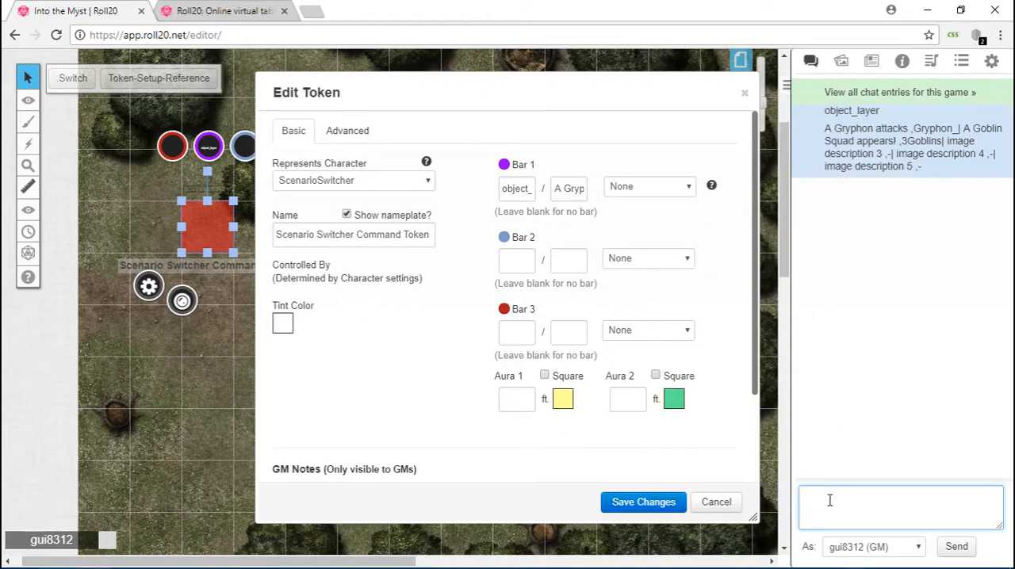
Put the Bar 1 maximum text into a new chat draft and remove its entries for image descriptions 4 and 5.
{"action": "key", "text": "ctrl+v"}
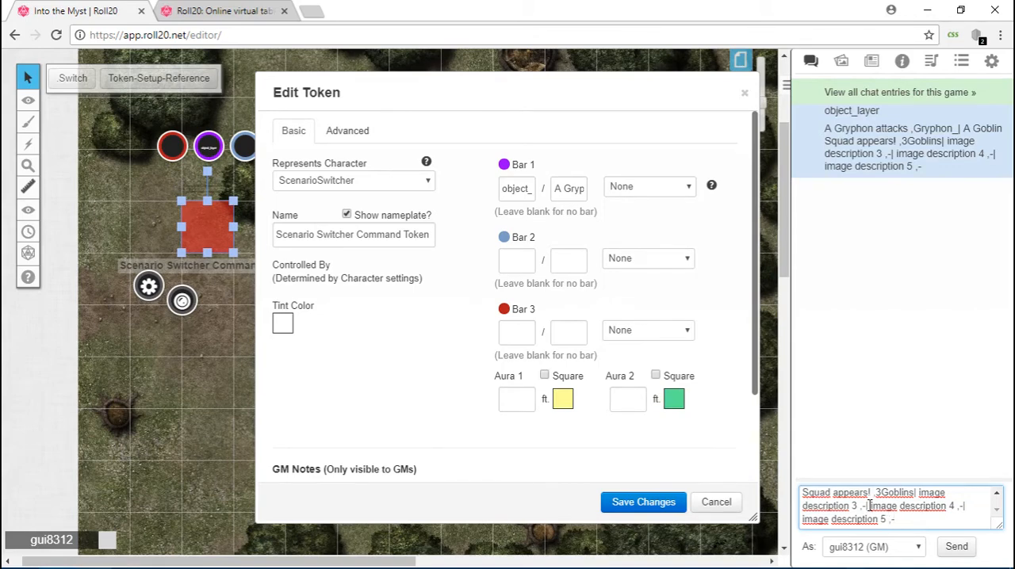
{"action": "left_click_drag", "start_coordinate": [870, 505], "coordinate": [942, 526]}
{"action": "key", "text": "BackSpace"}
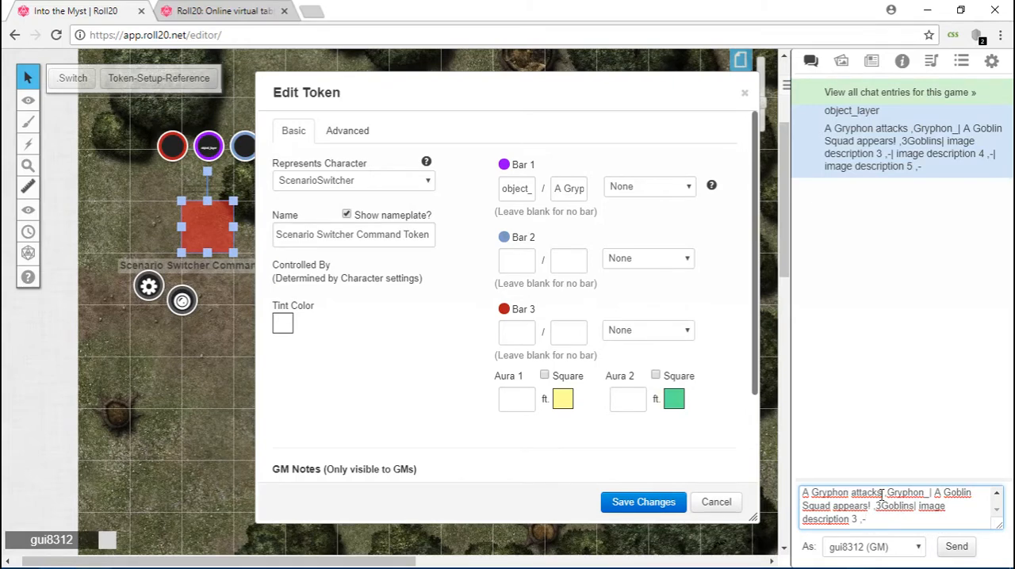
Replace the first description in the chat draft, "A Gryphon attacks", with "It is snowing.".
{"action": "left_click_drag", "start_coordinate": [881, 495], "coordinate": [790, 503]}
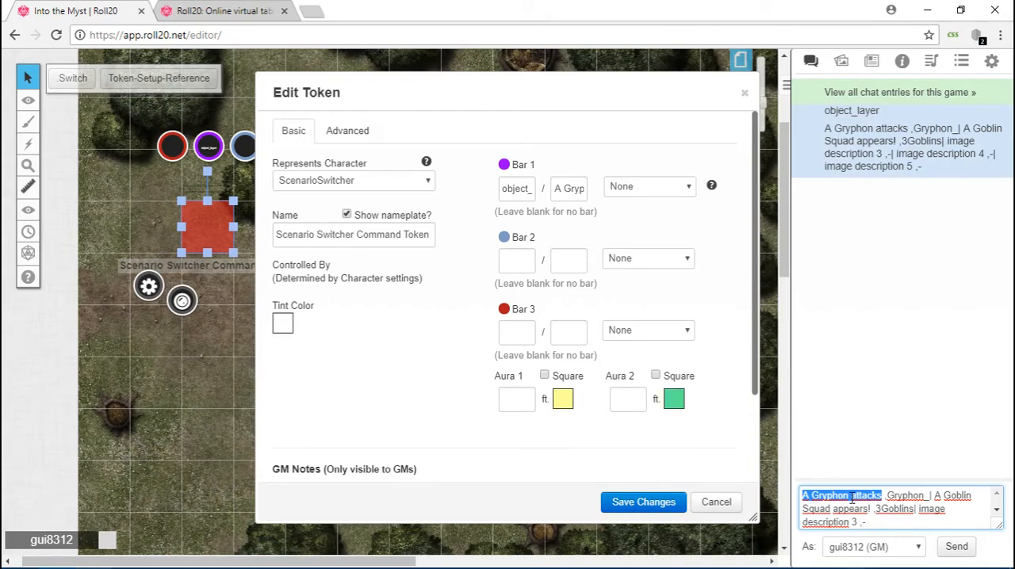
{"action": "key", "text": "BackSpace"}
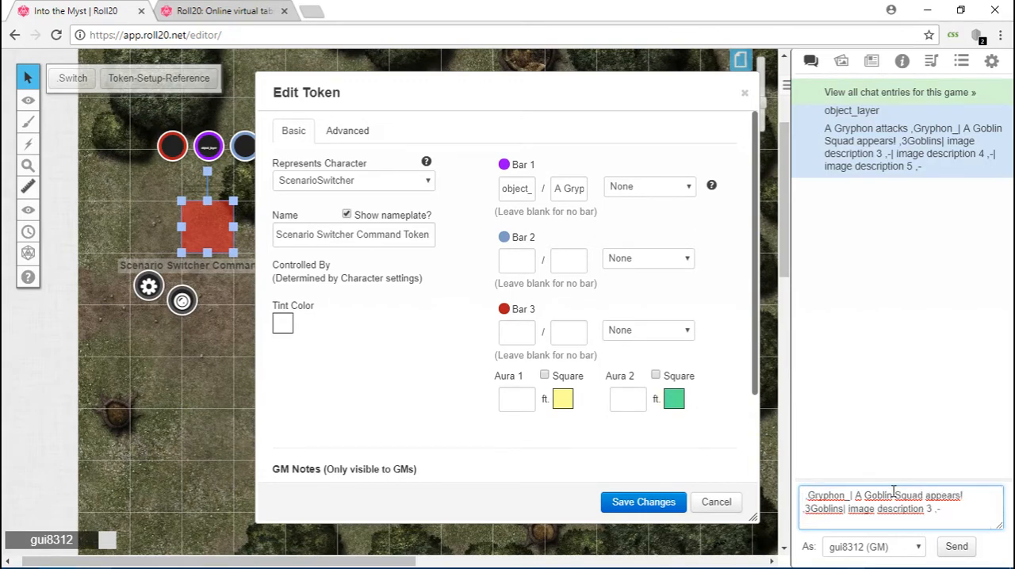
{"action": "type", "text": "It is S"}
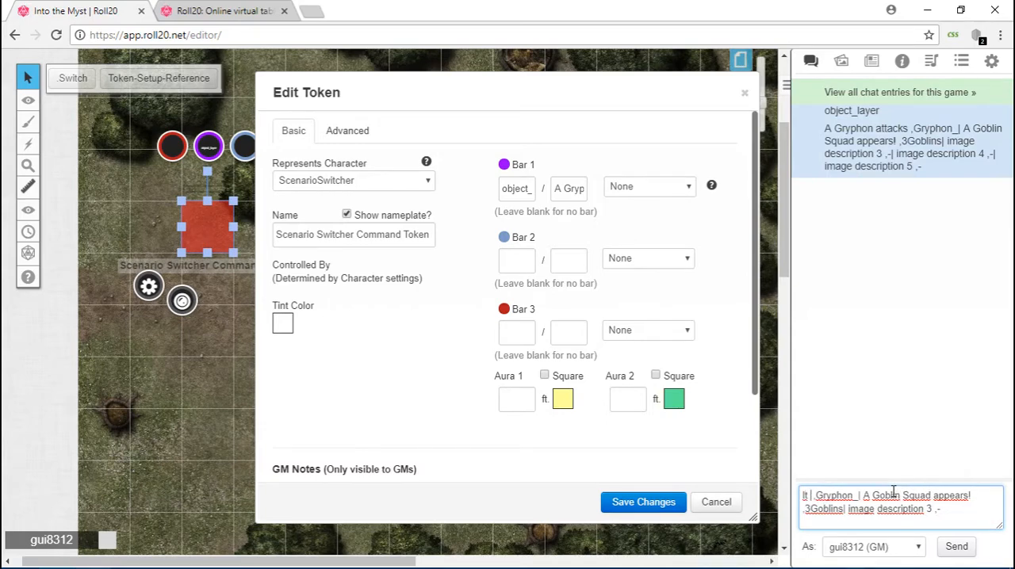
{"action": "key", "text": "BackSpace"}
{"action": "type", "text": "snowing"}
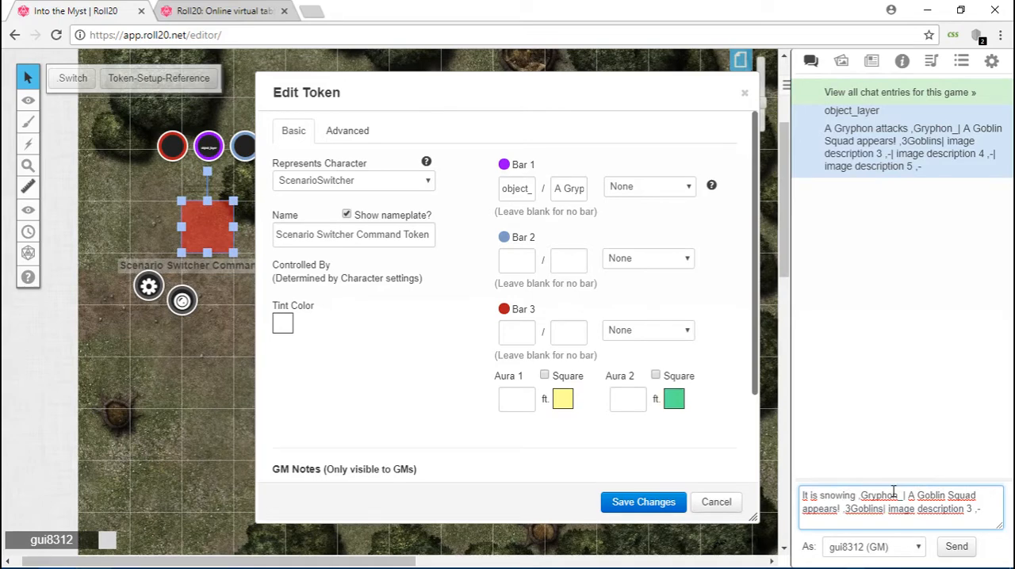
{"action": "type", "text": "."}
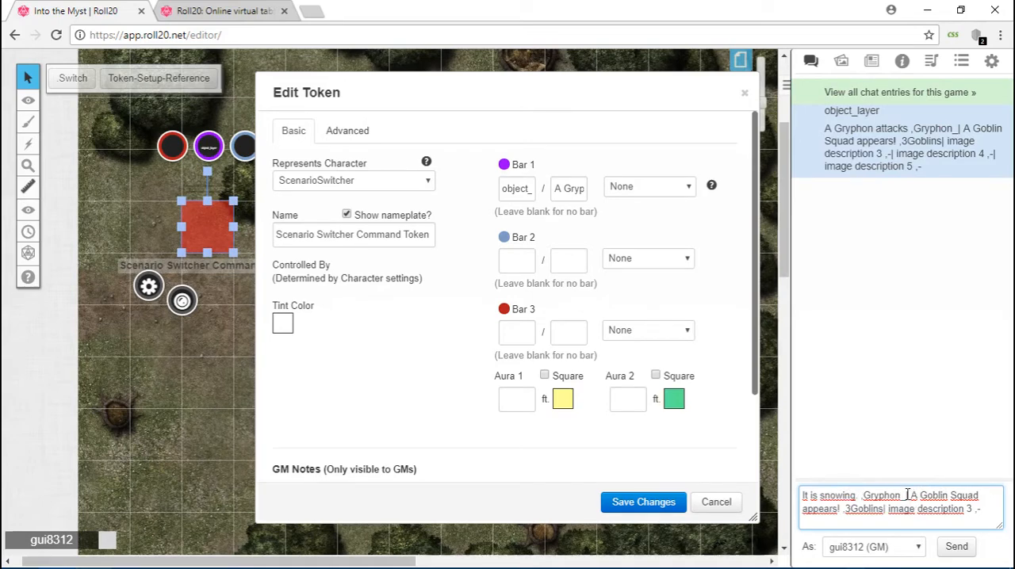
Replace the second description in the chat draft, "A Goblin Squad appears!", with "It is raining.".
{"action": "left_click_drag", "start_coordinate": [909, 495], "coordinate": [845, 511]}
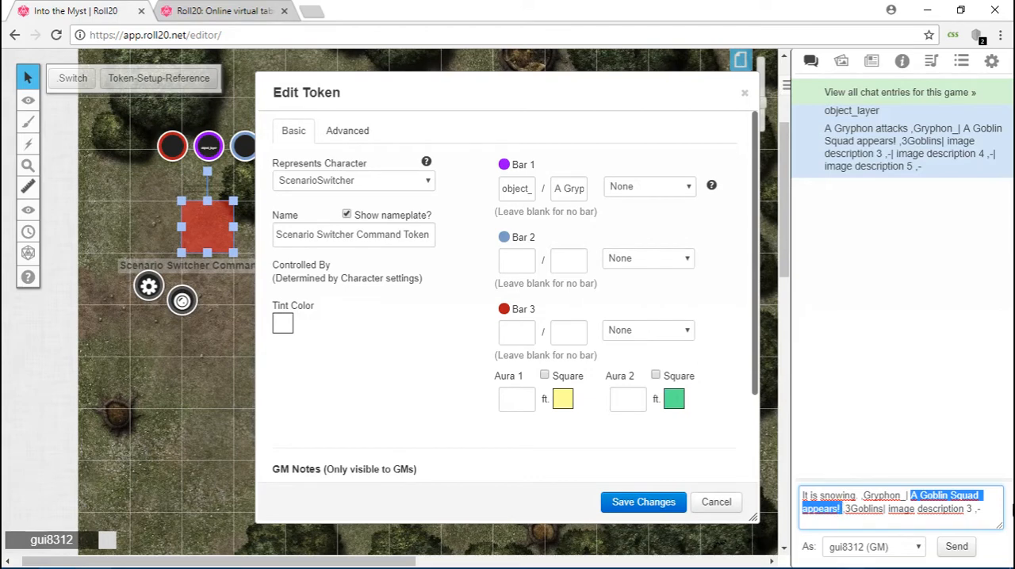
{"action": "key", "text": "BackSpace"}
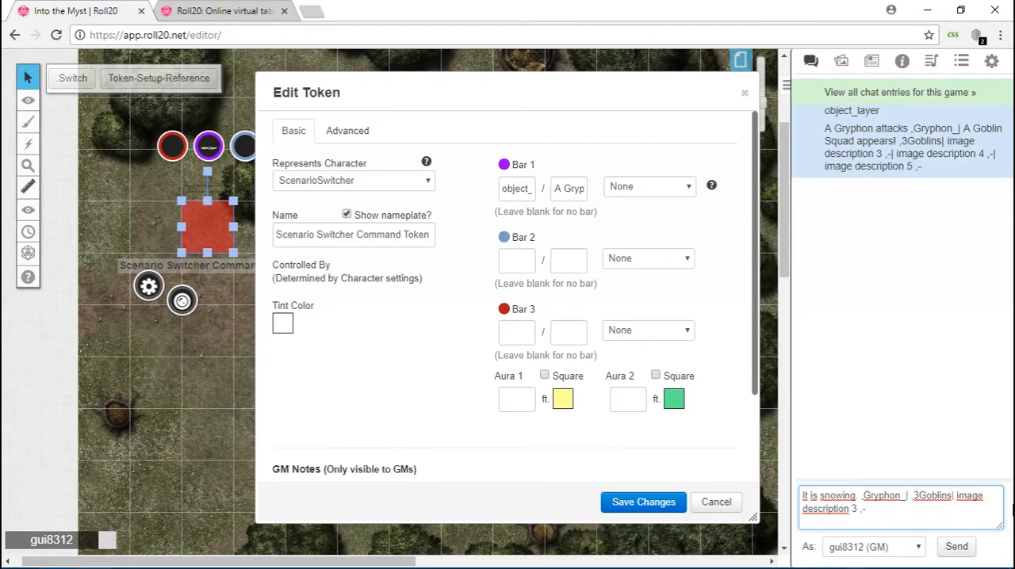
{"action": "type", "text": "It is "}
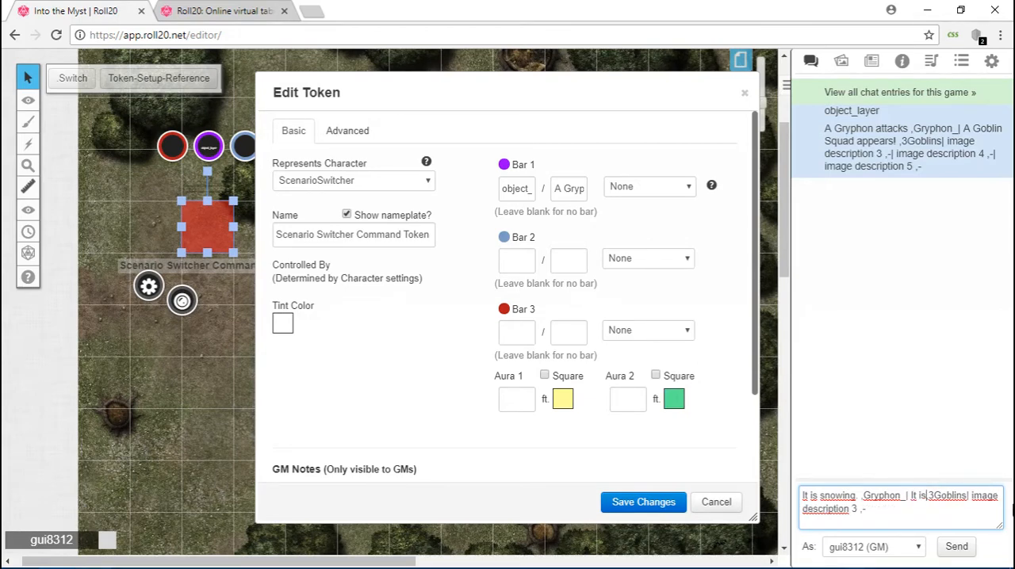
{"action": "type", "text": "raining"}
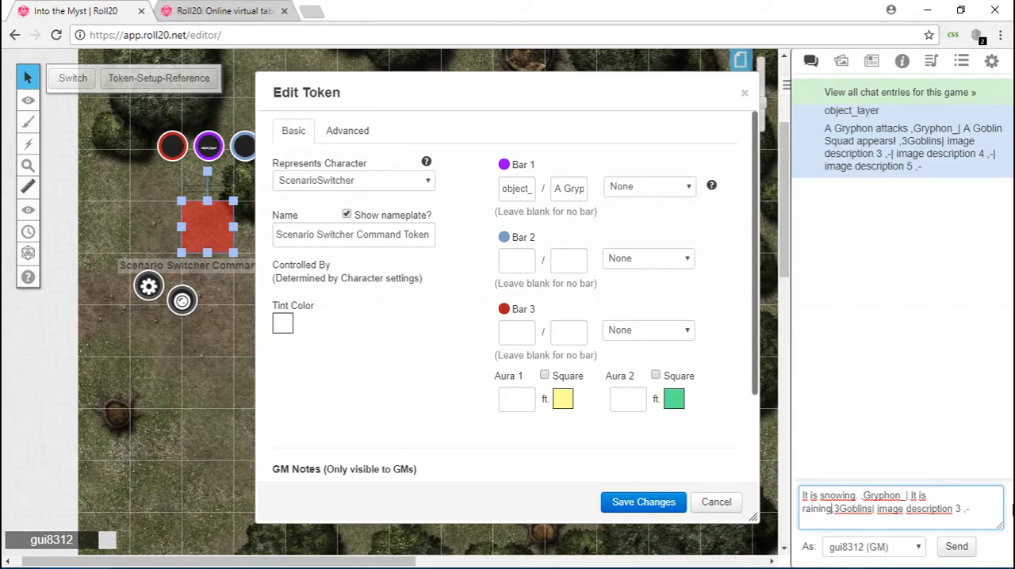
{"action": "type", "text": "."}
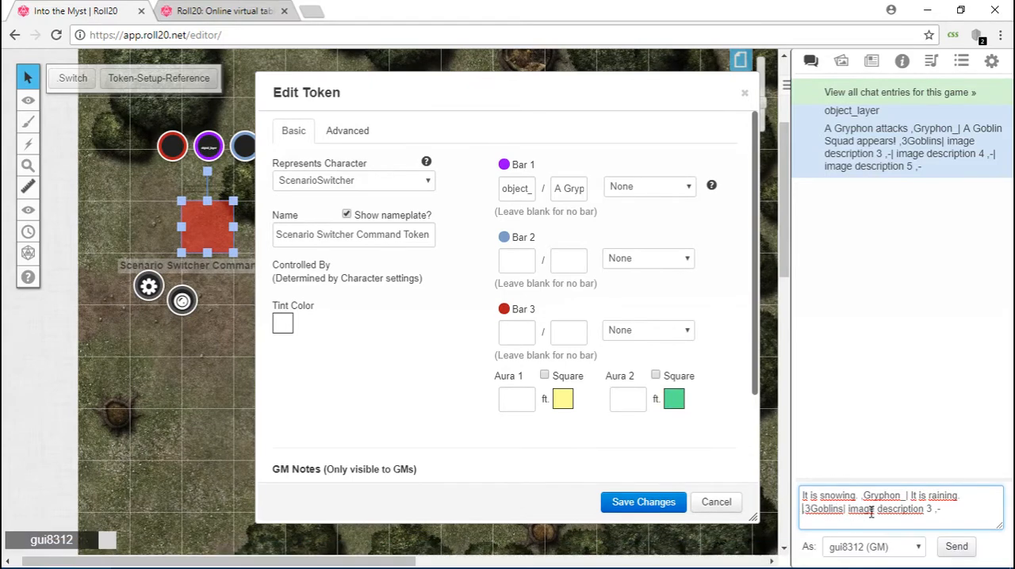
Replace "image description 3" in the chat draft with "There is a lot of fog".
{"action": "left_click_drag", "start_coordinate": [848, 509], "coordinate": [940, 508]}
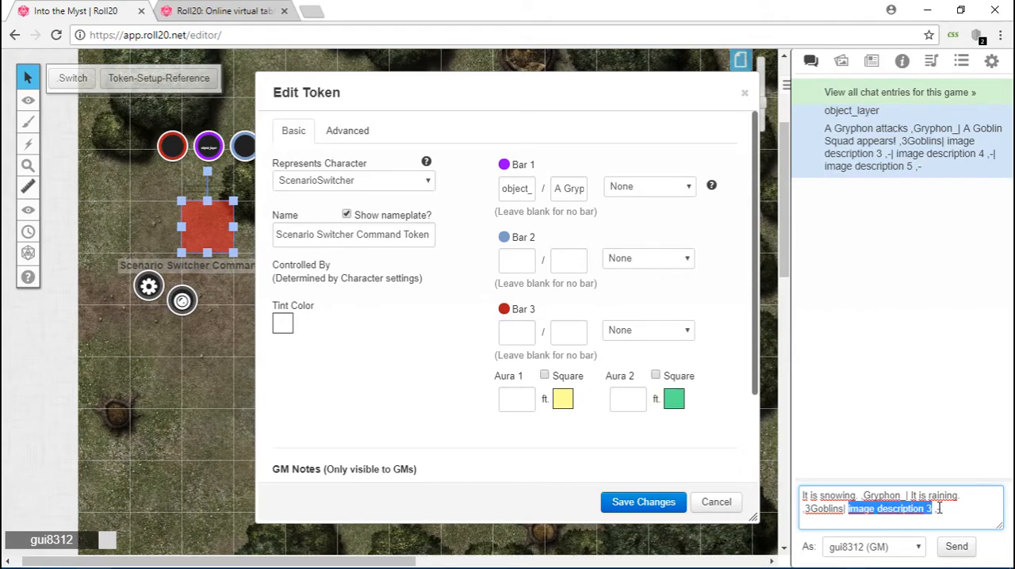
{"action": "type", "text": "There is a "}
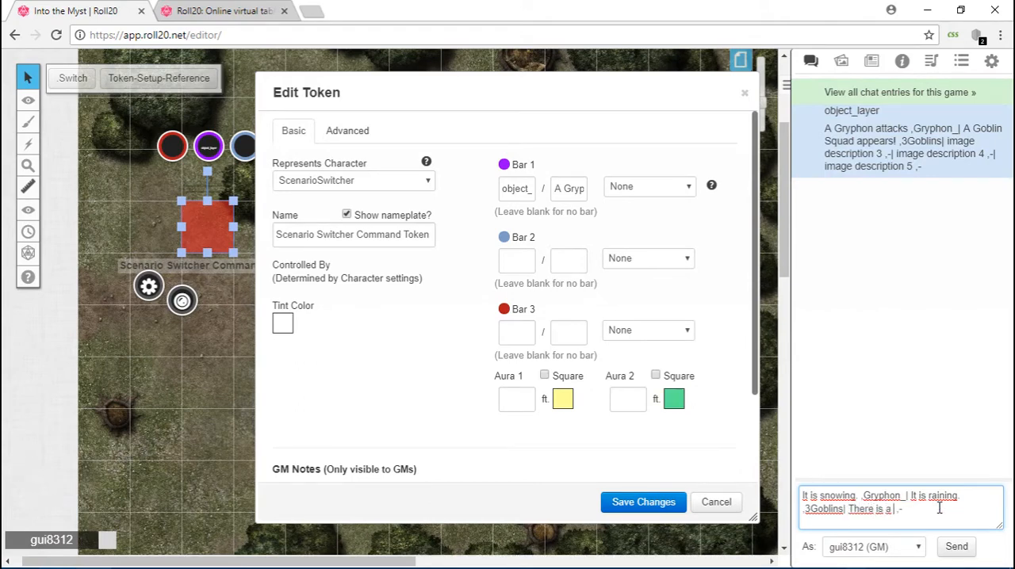
{"action": "type", "text": "lot of fog"}
Change the three image names after the commas in the chat draft to Snow_, Rain_ and Fog_.
{"action": "left_click_drag", "start_coordinate": [863, 495], "coordinate": [904, 496]}
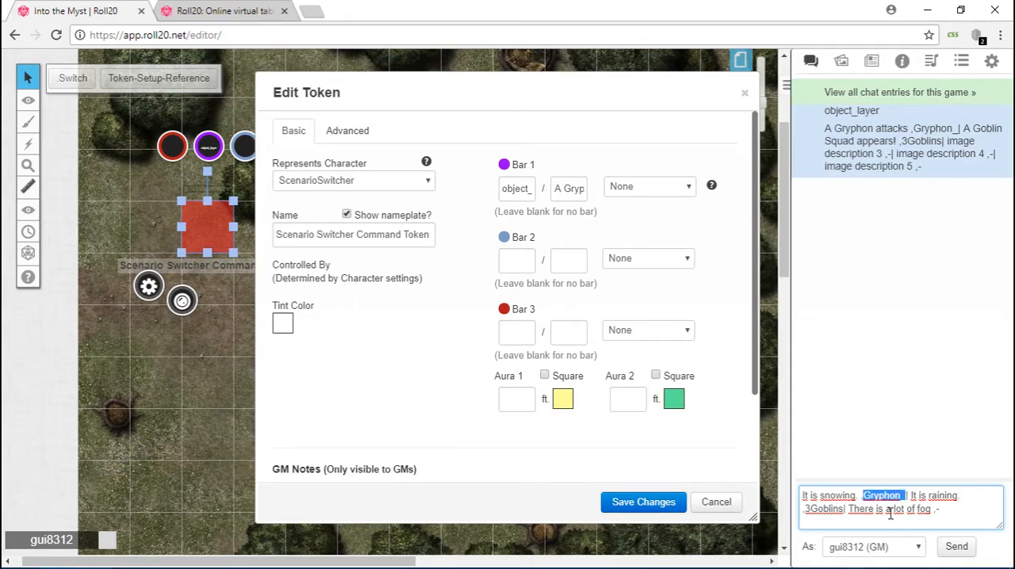
{"action": "type", "text": "Snow"}
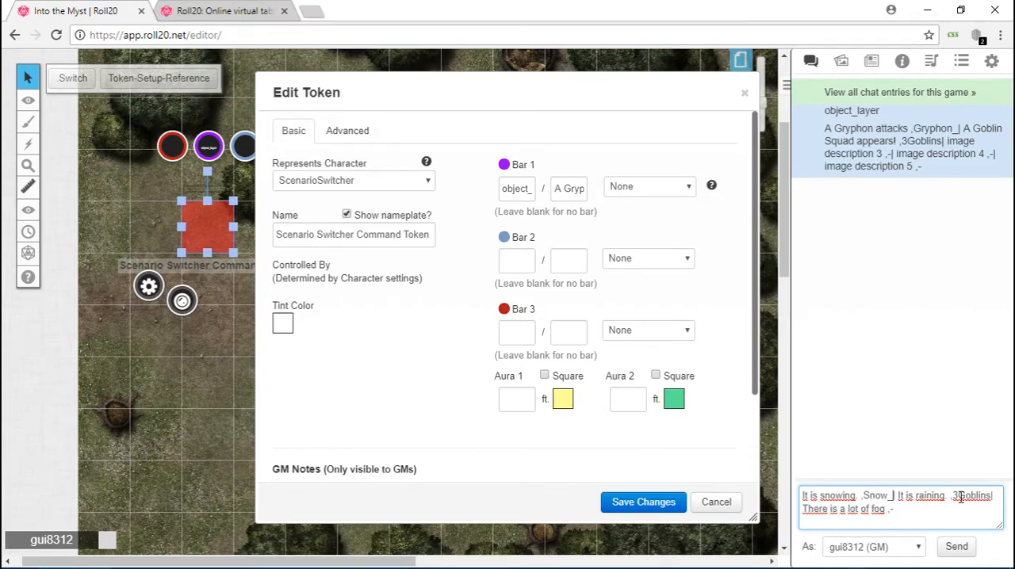
{"action": "left_click_drag", "start_coordinate": [952, 496], "coordinate": [996, 496]}
{"action": "type", "text": "Ra"}
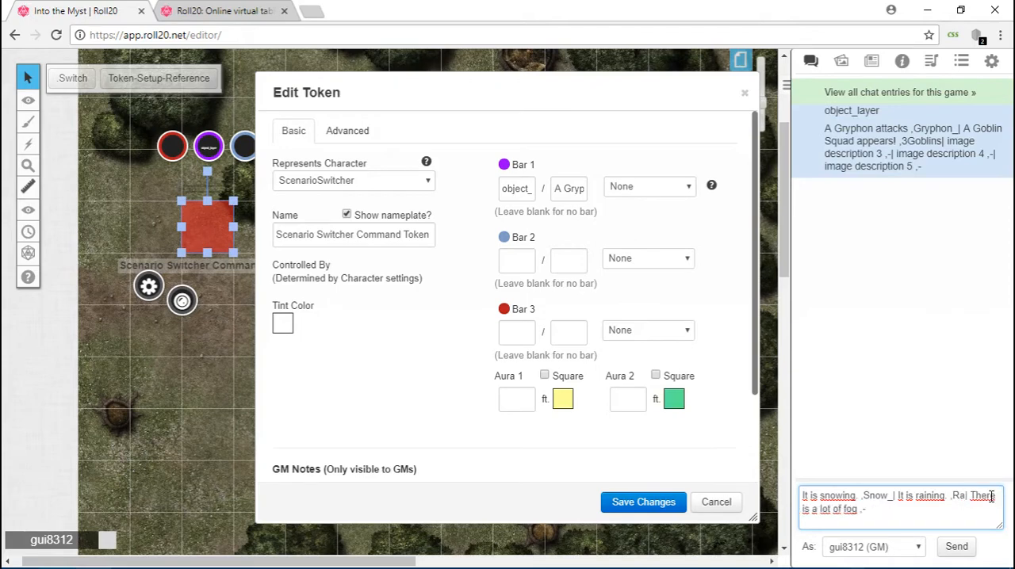
{"action": "type", "text": "in_"}
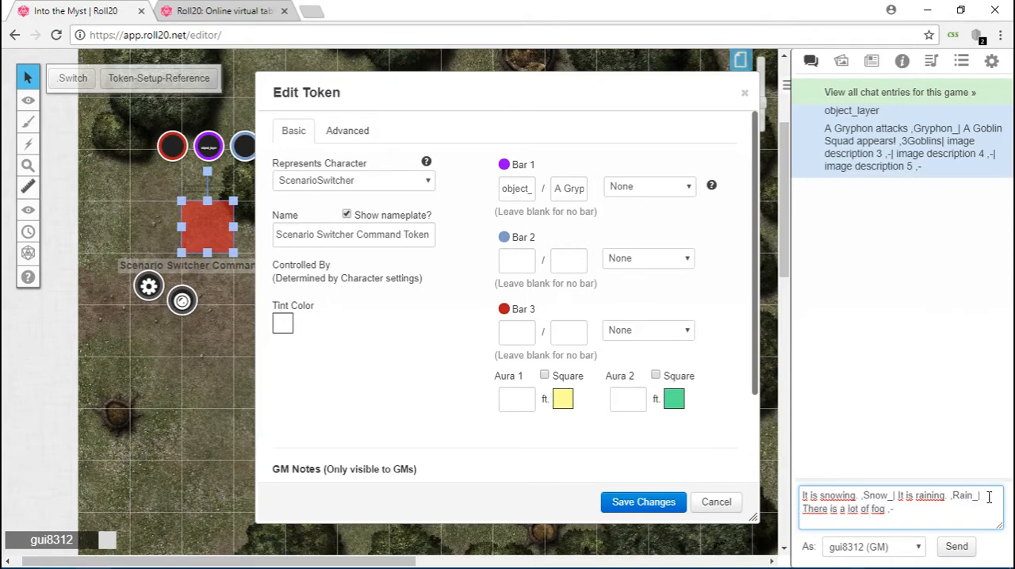
{"action": "left_click_drag", "start_coordinate": [893, 512], "coordinate": [937, 507]}
{"action": "type", "text": "Fog_"}
Try adding a trailing | separator after the Fog_ entry in the chat draft.
{"action": "left_click_drag", "start_coordinate": [863, 496], "coordinate": [894, 498]}
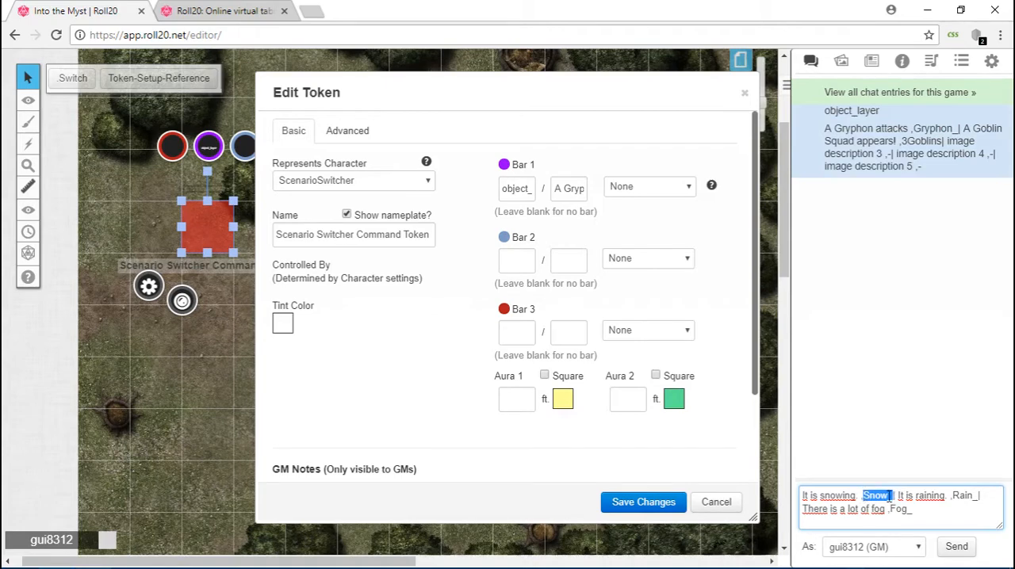
{"action": "left_click", "coordinate": [893, 496]}
{"action": "left_click", "coordinate": [927, 512]}
{"action": "type", "text": "|"}
Replace the command token's Bar 1 maximum value with the drafted snow, rain and fog text.
{"action": "left_click_drag", "start_coordinate": [924, 512], "coordinate": [781, 487]}
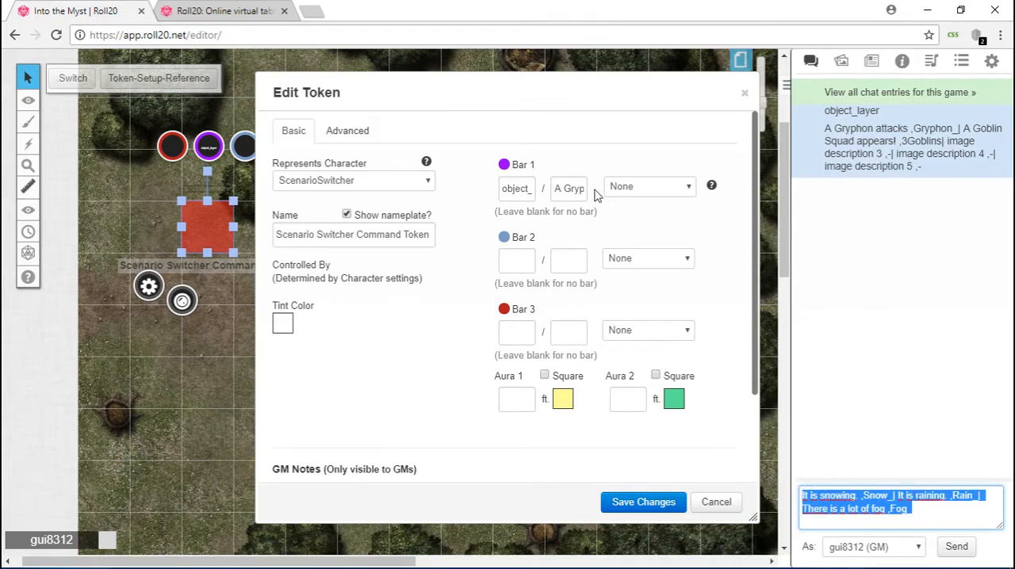
{"action": "left_click", "coordinate": [564, 188]}
{"action": "key", "text": "ctrl+a"}
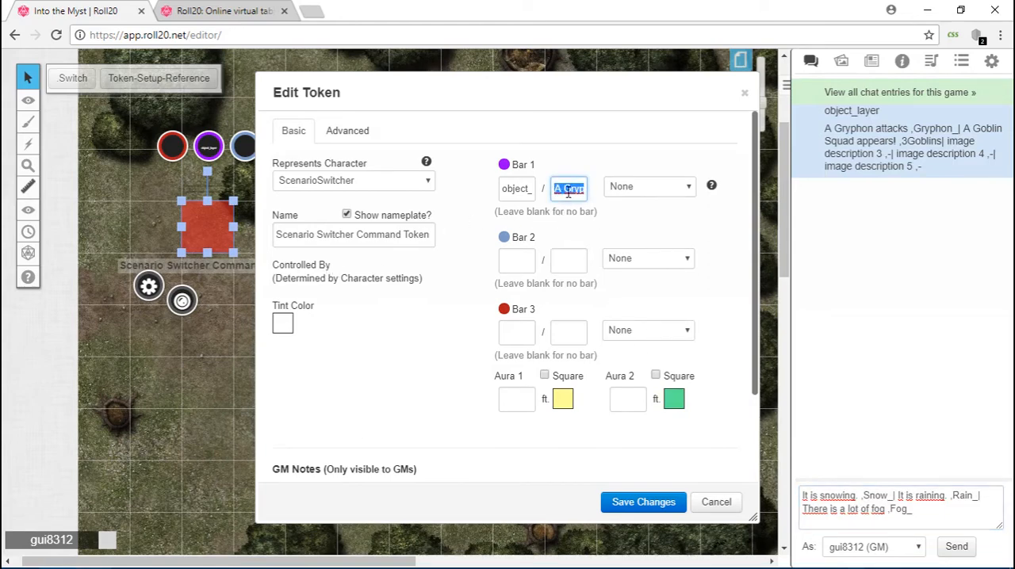
{"action": "key", "text": "ctrl+v"}
{"action": "left_click_drag", "start_coordinate": [577, 190], "coordinate": [535, 193]}
{"action": "left_click", "coordinate": [555, 191]}
Clear the chat draft, put a copy of the posted object_layer text in it, and change it to map_layer.
{"action": "left_click_drag", "start_coordinate": [826, 110], "coordinate": [888, 115]}
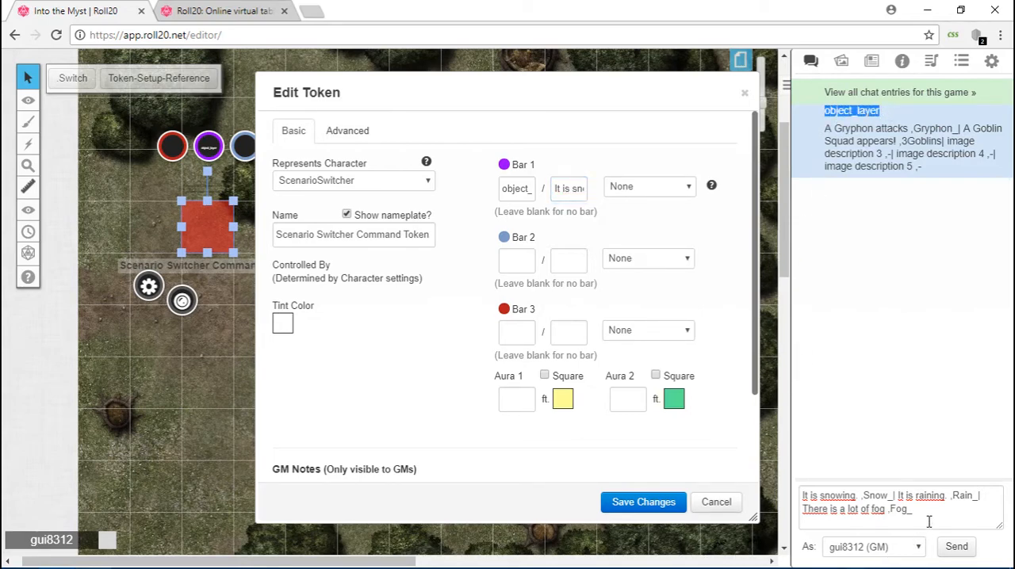
{"action": "left_click_drag", "start_coordinate": [920, 512], "coordinate": [789, 498]}
{"action": "key", "text": "ctrl+x"}
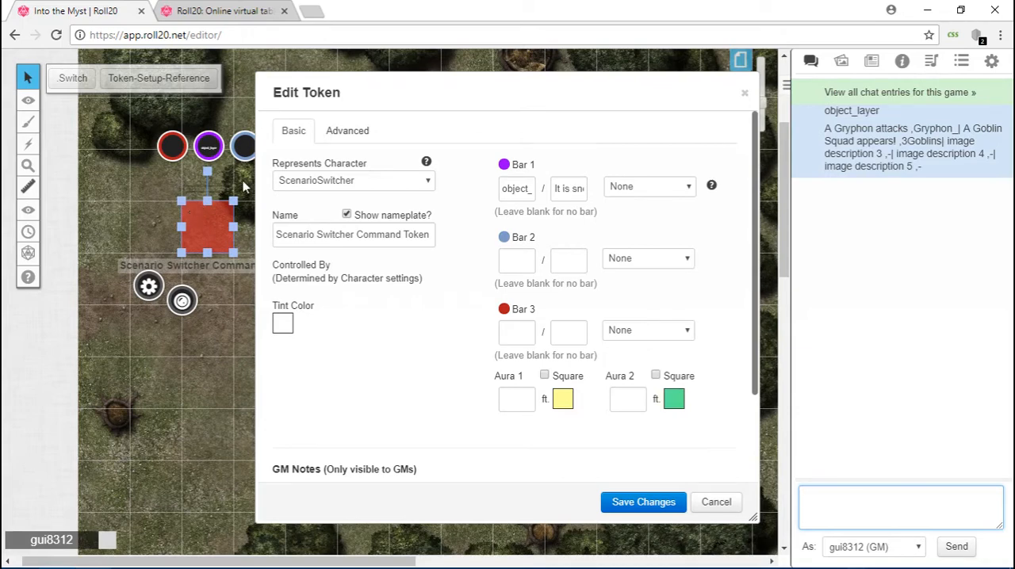
{"action": "key", "text": "ctrl+v"}
{"action": "double_click", "coordinate": [817, 495]}
{"action": "left_click", "coordinate": [825, 496]}
{"action": "key", "text": "shift+Home"}
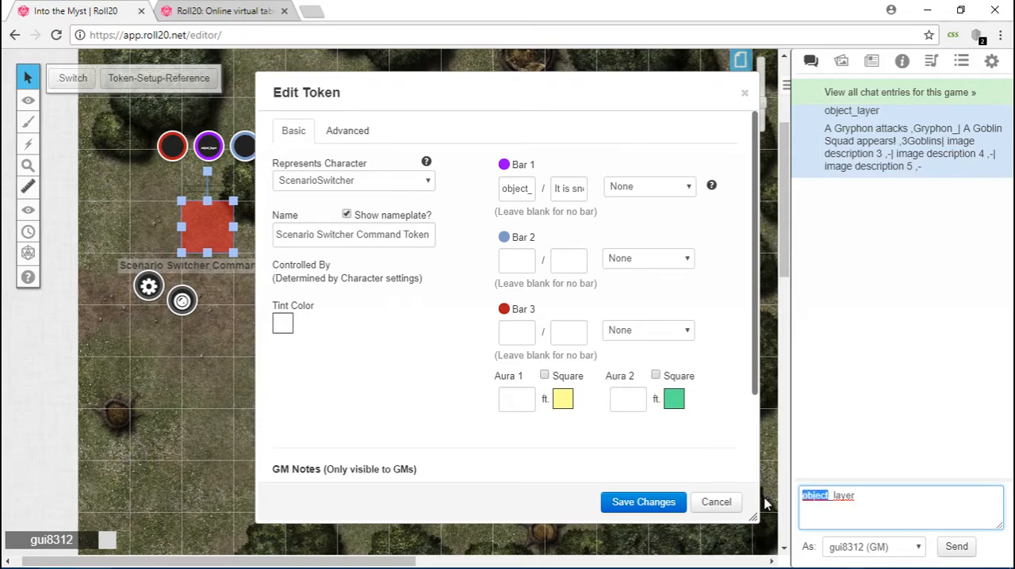
{"action": "type", "text": "map"}
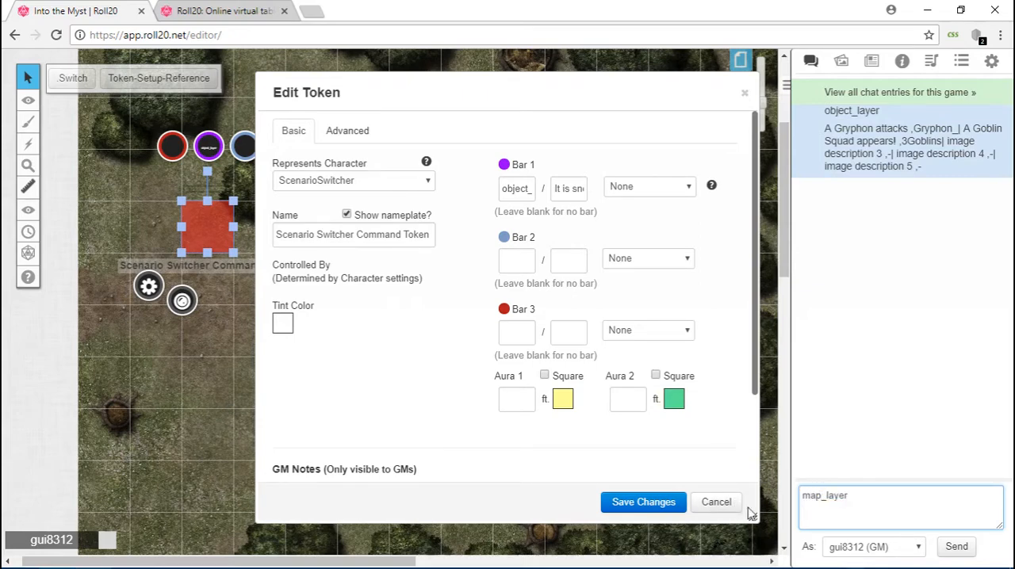
Replace the command token's Bar 1 current value with the drafted map_layer text and save the token.
{"action": "left_click", "coordinate": [881, 501]}
{"action": "key", "text": "ctrl+a"}
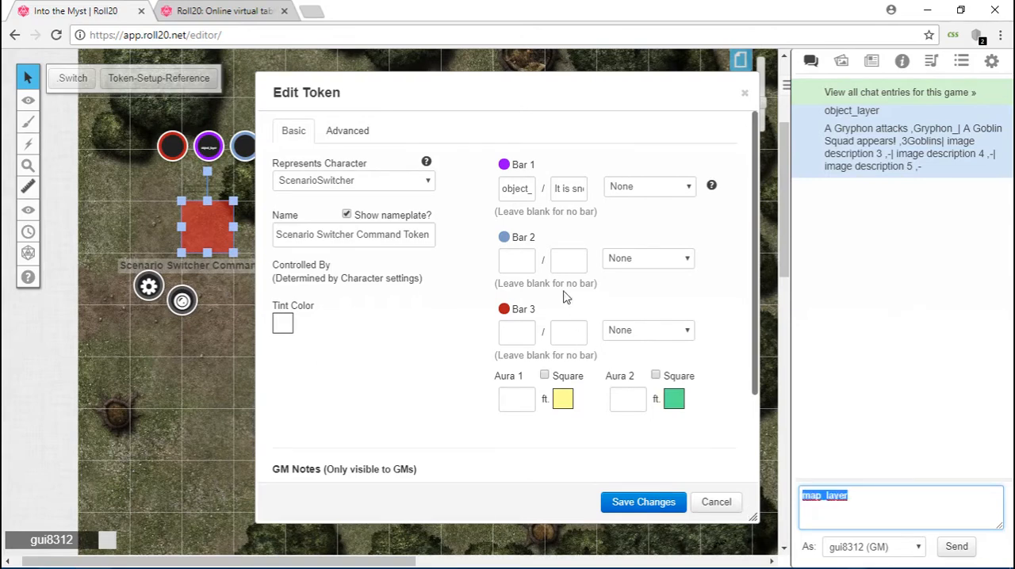
{"action": "double_click", "coordinate": [513, 191]}
{"action": "key", "text": "ctrl+v"}
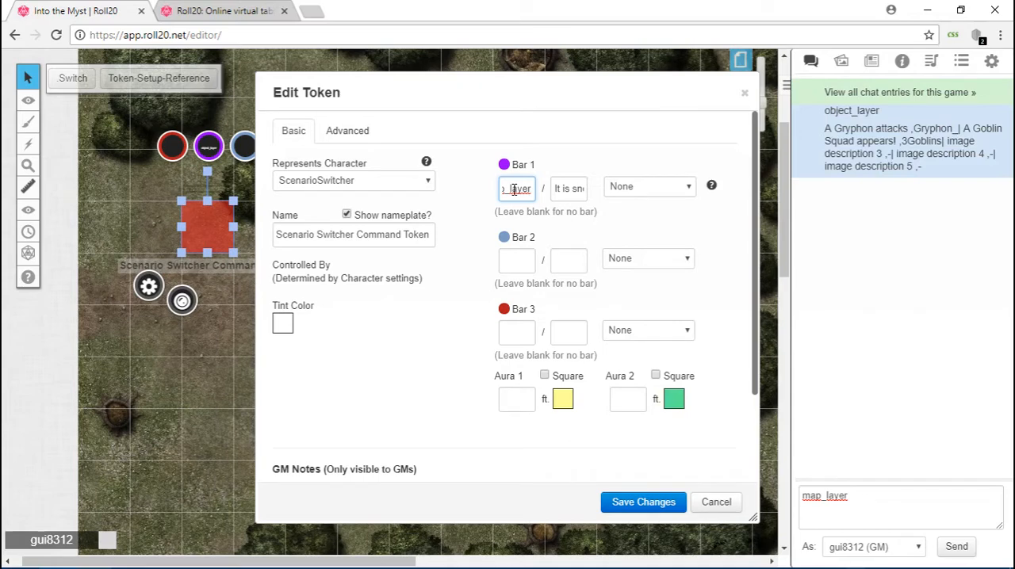
{"action": "left_click", "coordinate": [618, 504]}
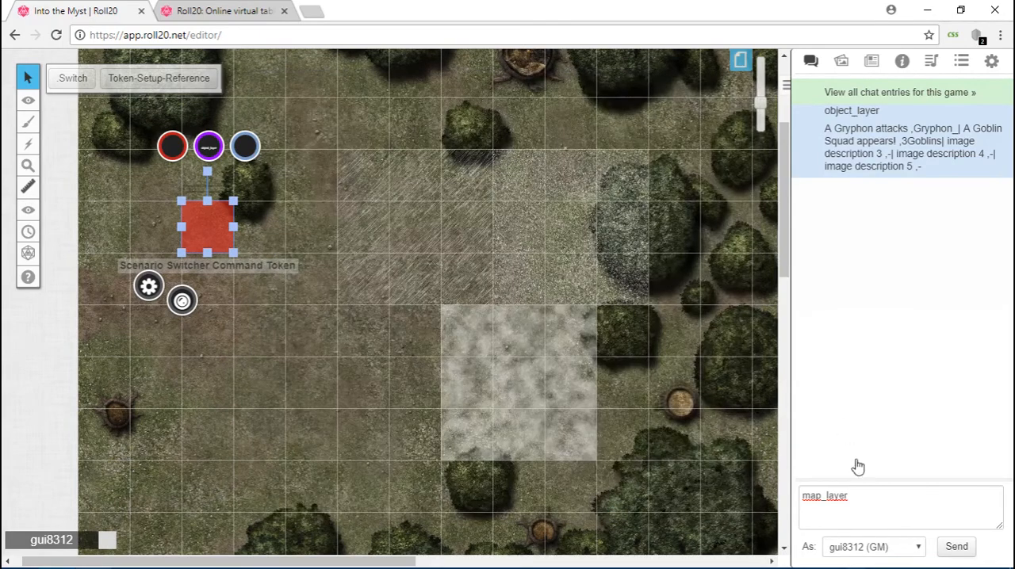
Clear the map_layer text from the chat draft.
{"action": "left_click", "coordinate": [881, 494]}
{"action": "key", "text": "BackSpace"}
{"action": "key", "text": "BackSpace"}
{"action": "key", "text": "BackSpace"}
{"action": "key", "text": "BackSpace"}
{"action": "key", "text": "BackSpace"}
{"action": "key", "text": "BackSpace"}
{"action": "key", "text": "BackSpace"}
{"action": "key", "text": "BackSpace"}
{"action": "key", "text": "BackSpace"}
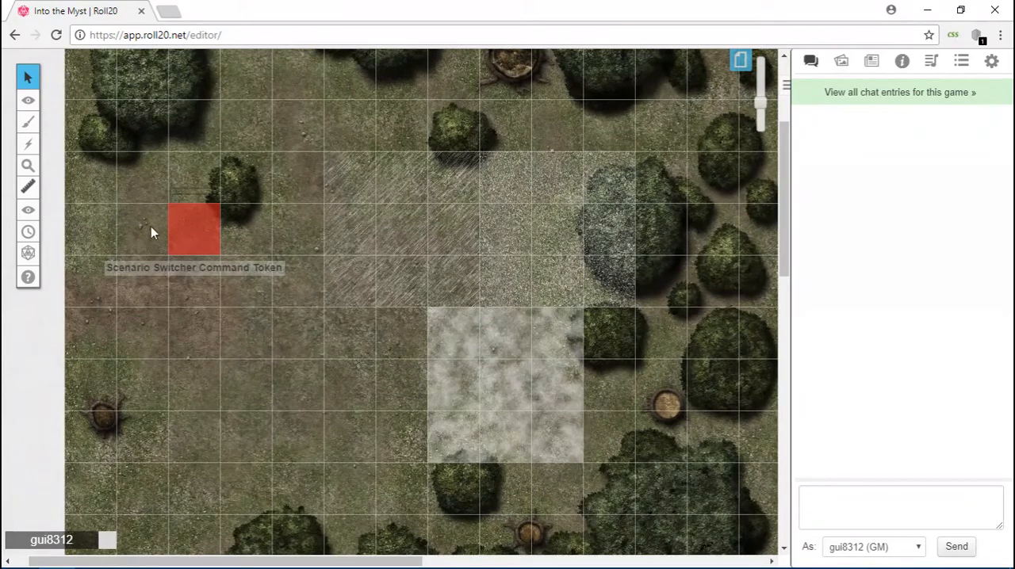
Open the command token's settings and post the copied text MoodyForest [Cold] [Wet] to the chat.
{"action": "double_click", "coordinate": [204, 233]}
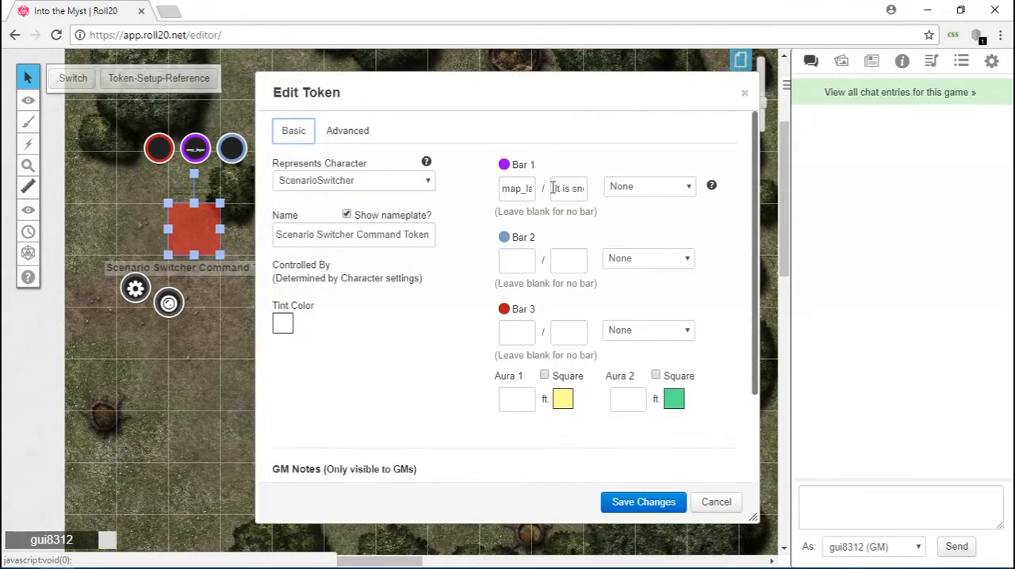
{"action": "left_click_drag", "start_coordinate": [553, 188], "coordinate": [579, 196]}
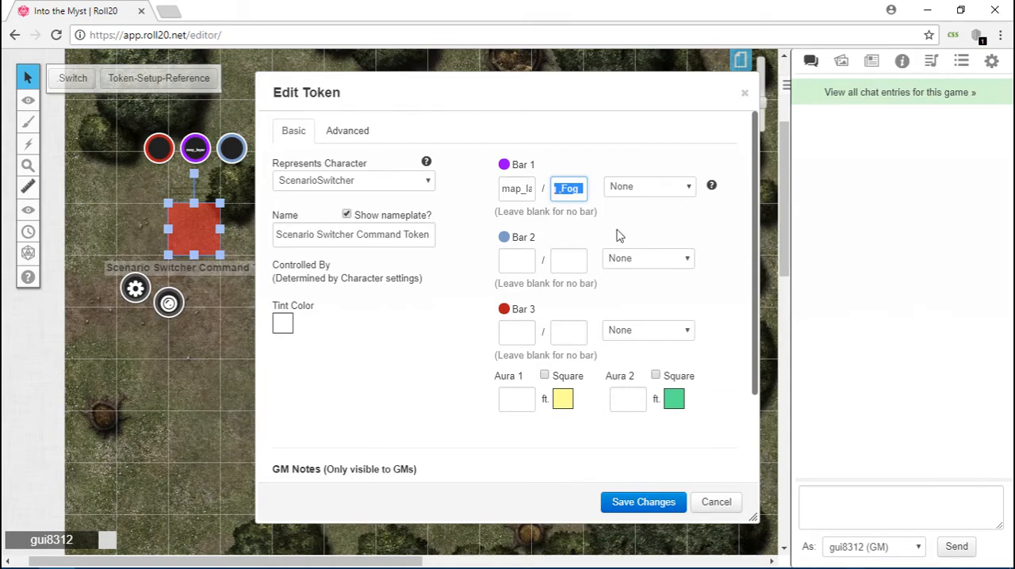
{"action": "left_click", "coordinate": [824, 491]}
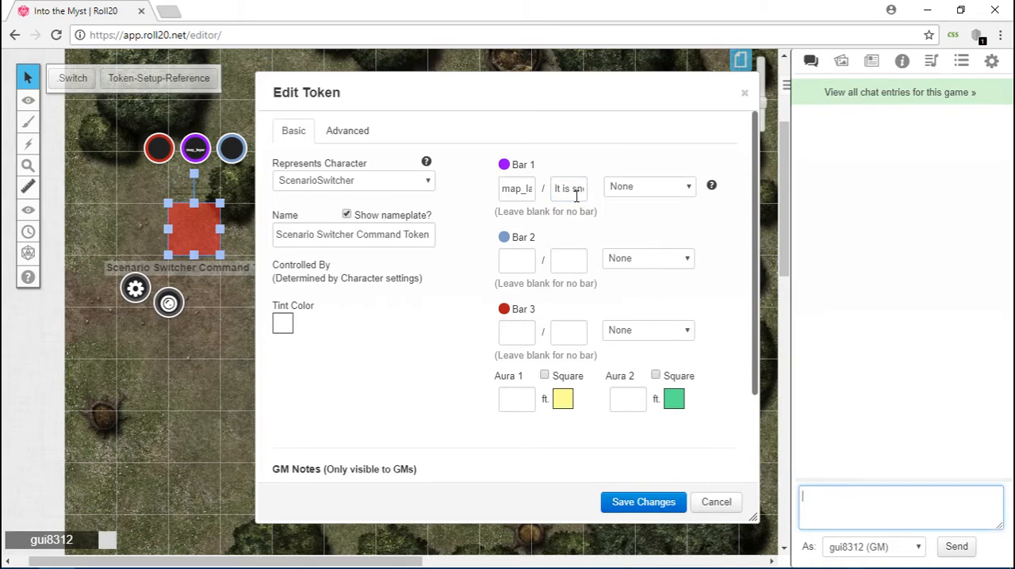
{"action": "right_click", "coordinate": [862, 508]}
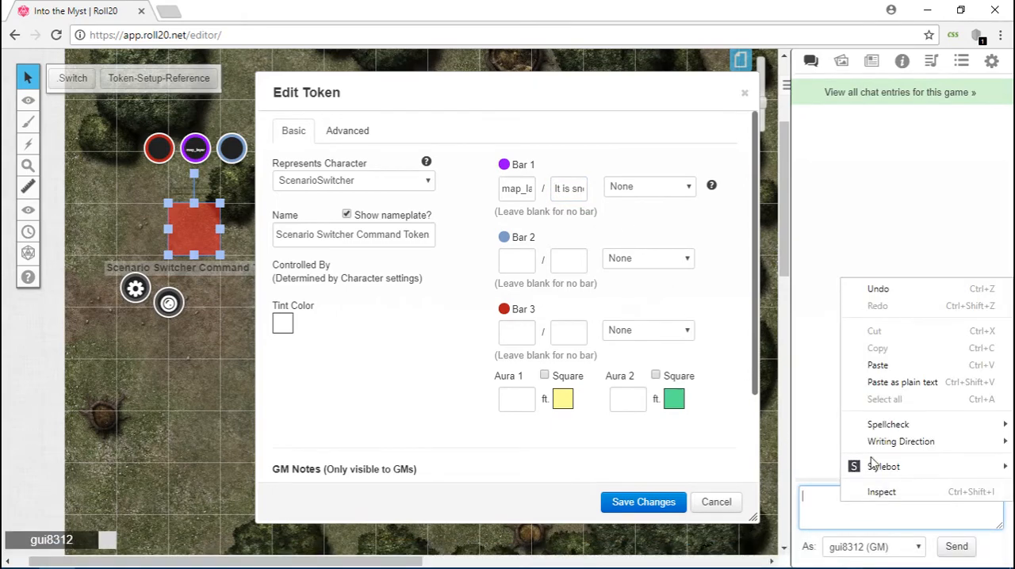
{"action": "left_click", "coordinate": [877, 365]}
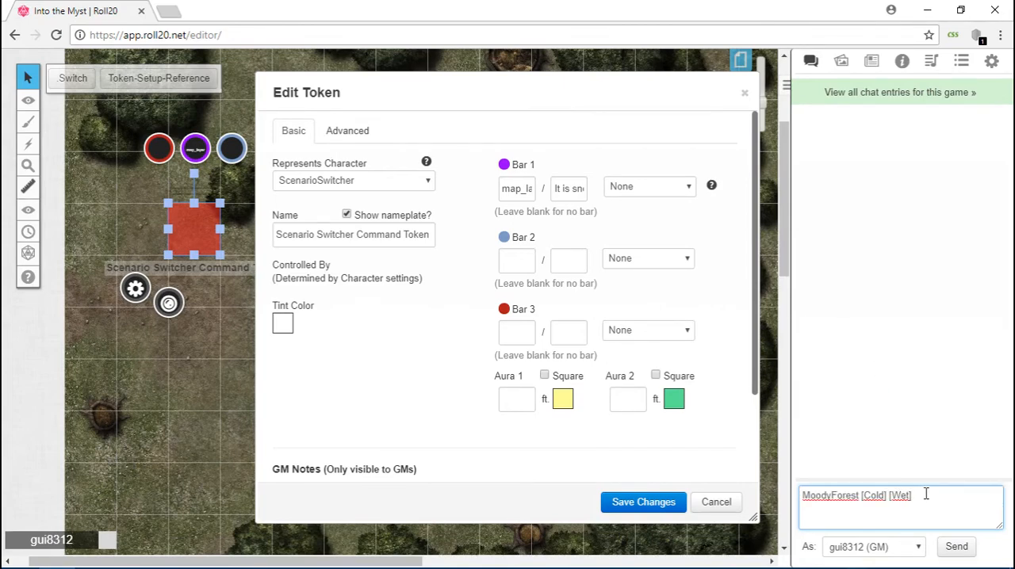
{"action": "key", "text": "Return"}
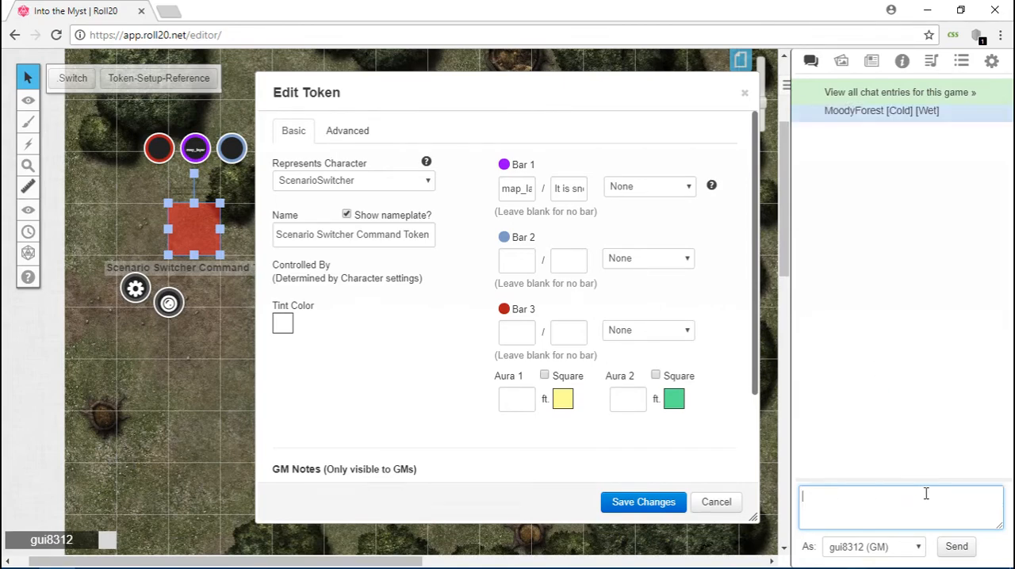
{"action": "triple_click", "coordinate": [827, 110]}
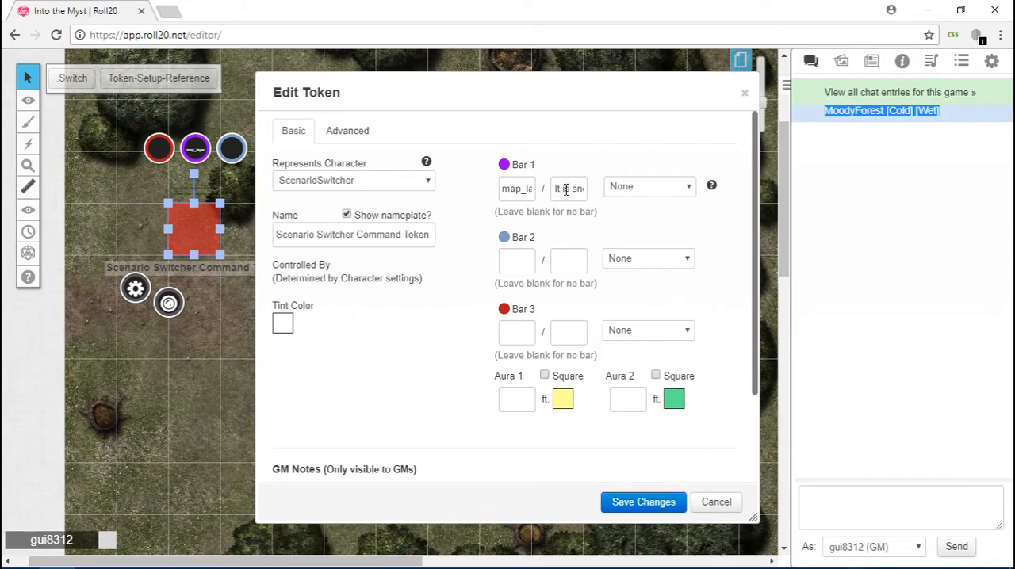
Copy the command token's Bar 1 maximum value into the empty chat draft.
{"action": "left_click_drag", "start_coordinate": [557, 188], "coordinate": [621, 190]}
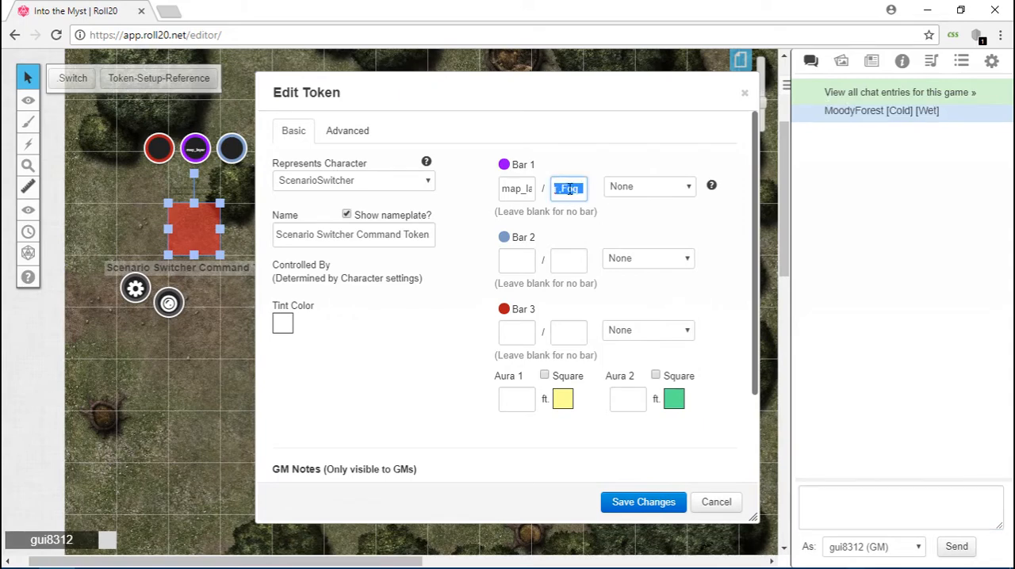
{"action": "right_click", "coordinate": [569, 191]}
{"action": "left_click", "coordinate": [606, 217]}
{"action": "left_click", "coordinate": [838, 503]}
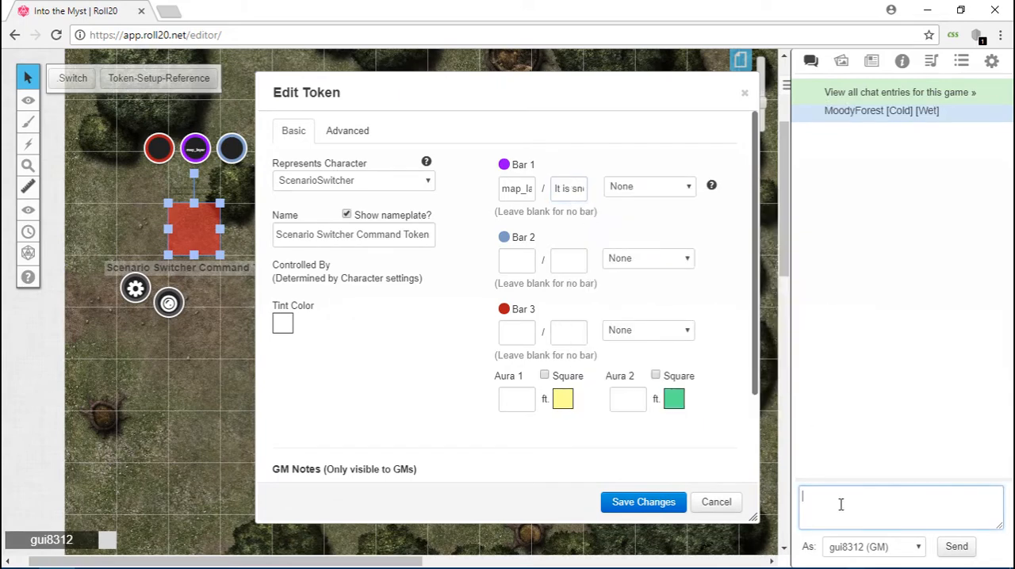
{"action": "right_click", "coordinate": [841, 506]}
{"action": "left_click", "coordinate": [875, 367]}
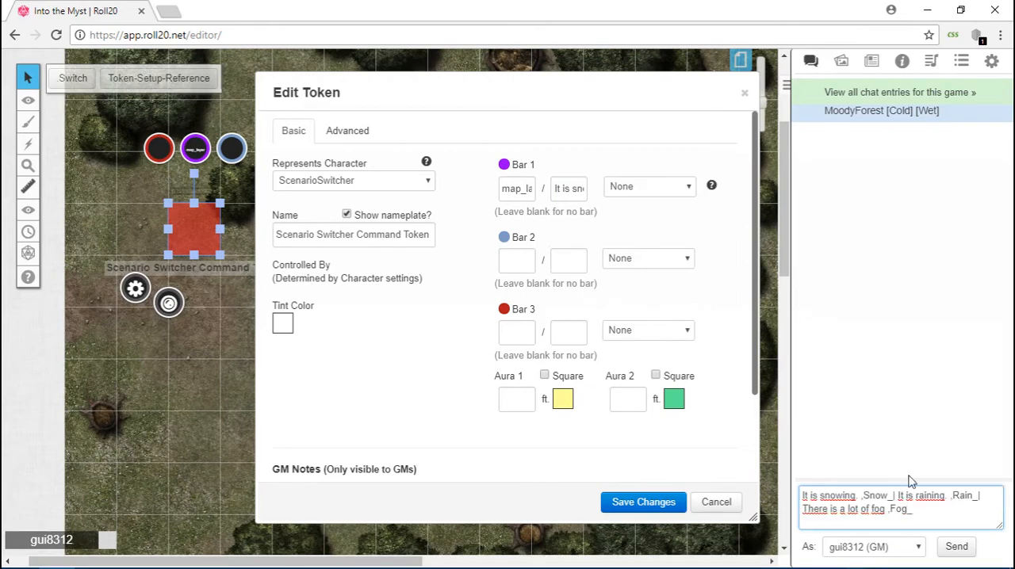
Append the posted MoodyForest [Cold] [Wet] text after Fog_ in the draft, separated by | and ending with ,-.
{"action": "type", "text": ","}
{"action": "left_click_drag", "start_coordinate": [825, 111], "coordinate": [969, 117]}
{"action": "right_click", "coordinate": [928, 117]}
{"action": "left_click", "coordinate": [924, 121]}
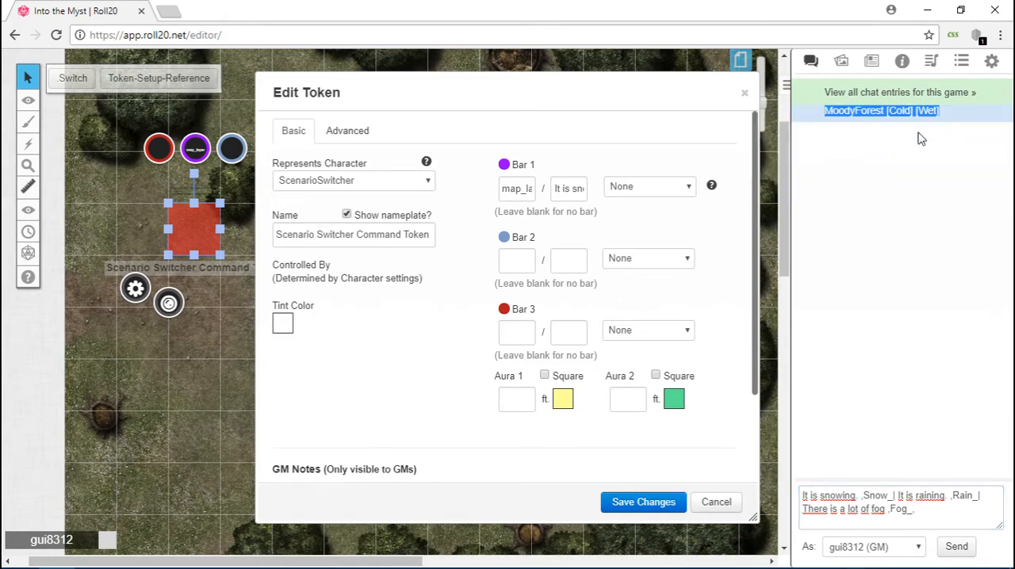
{"action": "left_click", "coordinate": [932, 514]}
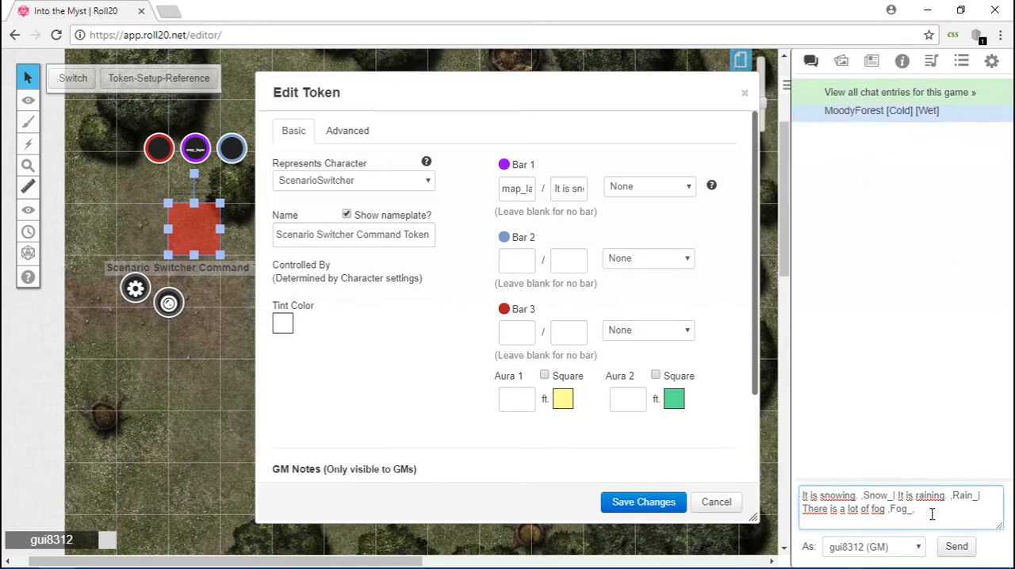
{"action": "key", "text": "ctrl+v"}
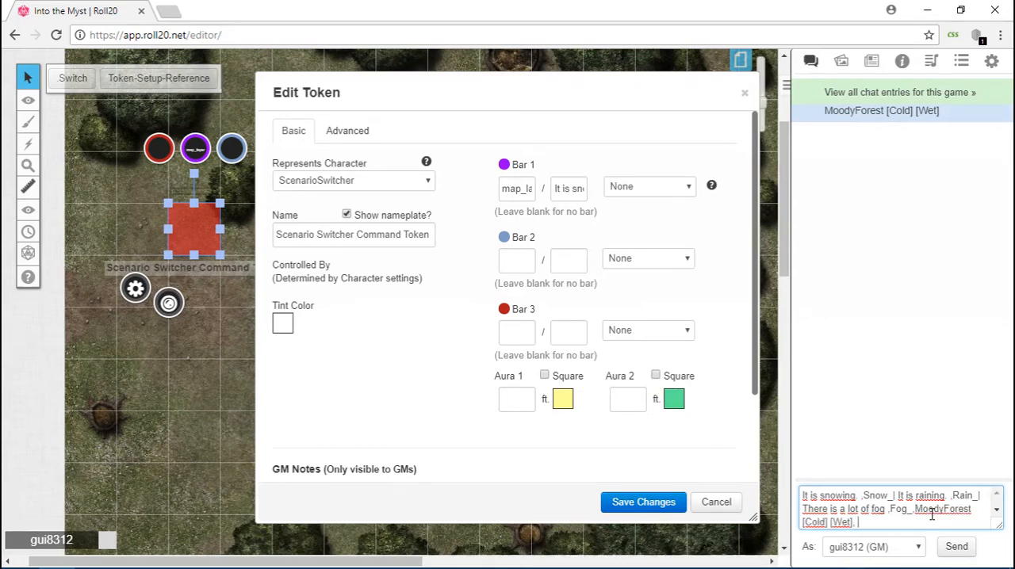
{"action": "type", "text": "-"}
{"action": "key", "text": "BackSpace"}
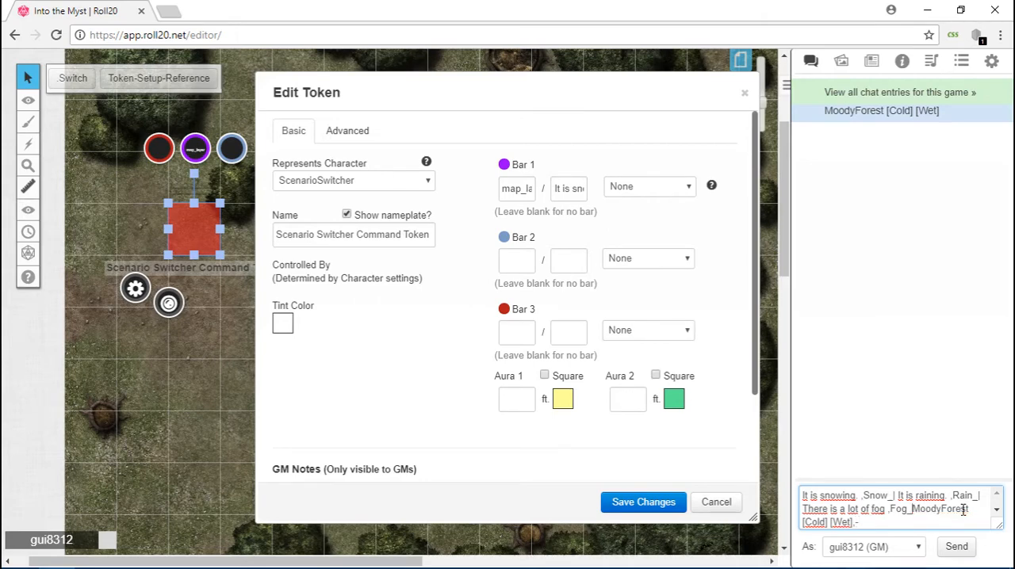
{"action": "left_click", "coordinate": [963, 510], "text": "shift"}
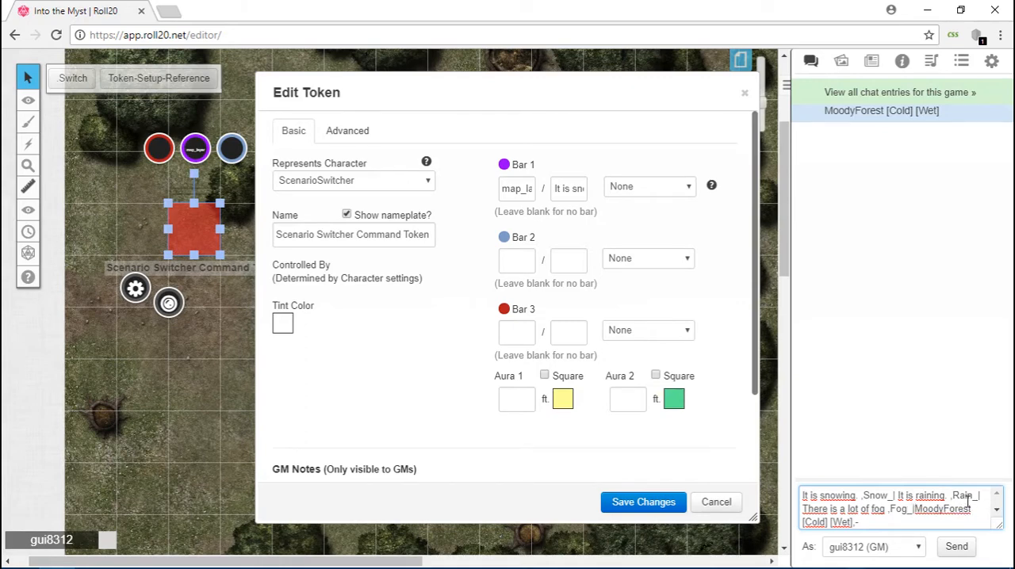
Review the MoodyForest [Cold] [Wet] entry and its ,- ending in the chat draft, collapsing the token settings dialog.
{"action": "double_click", "coordinate": [913, 513]}
{"action": "left_click_drag", "start_coordinate": [914, 512], "coordinate": [862, 520]}
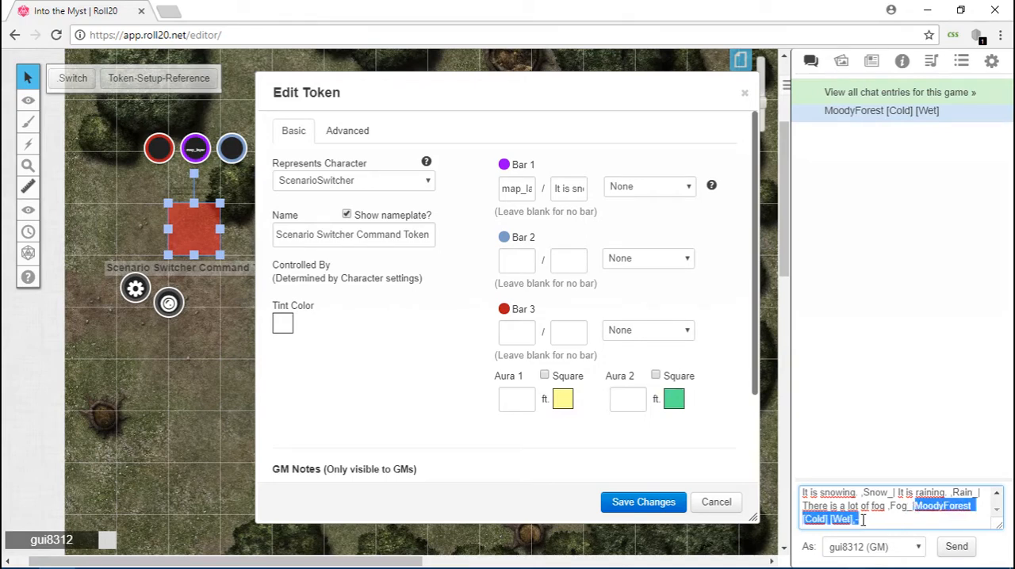
{"action": "left_click", "coordinate": [863, 520]}
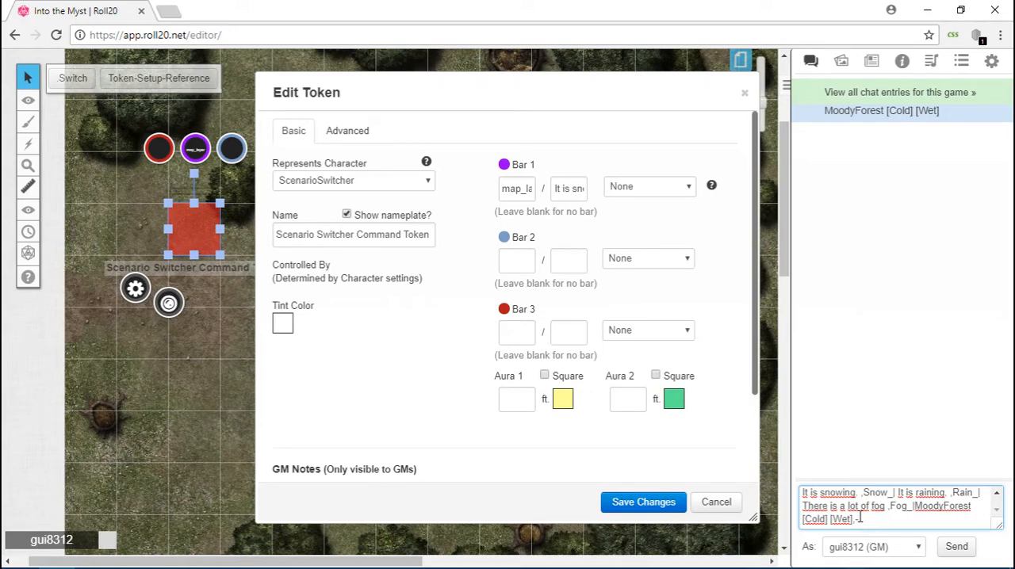
{"action": "left_click_drag", "start_coordinate": [855, 520], "coordinate": [862, 519]}
{"action": "left_click", "coordinate": [863, 520]}
{"action": "double_click", "coordinate": [512, 93]}
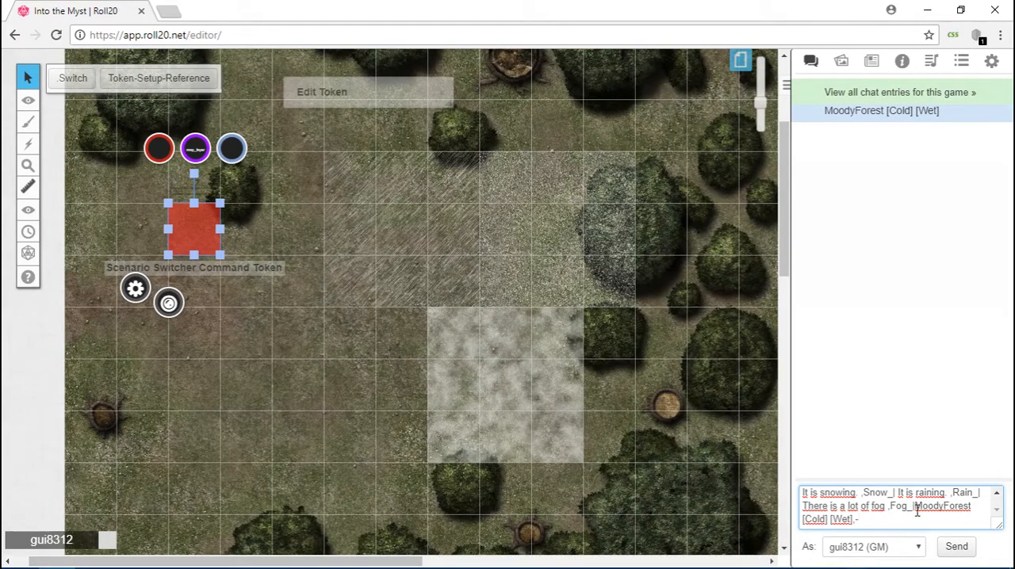
{"action": "left_click_drag", "start_coordinate": [915, 507], "coordinate": [854, 521]}
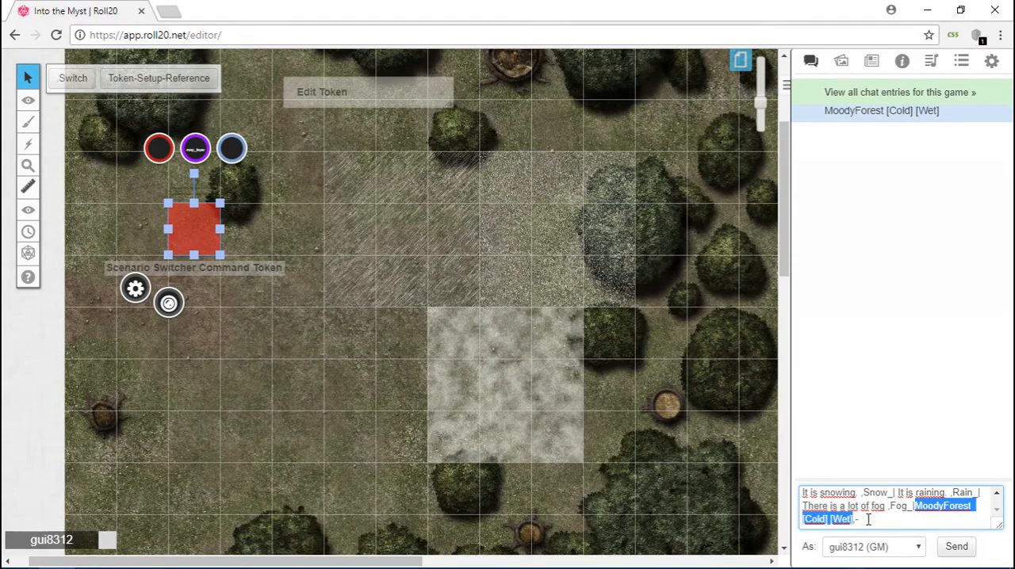
{"action": "left_click", "coordinate": [869, 520]}
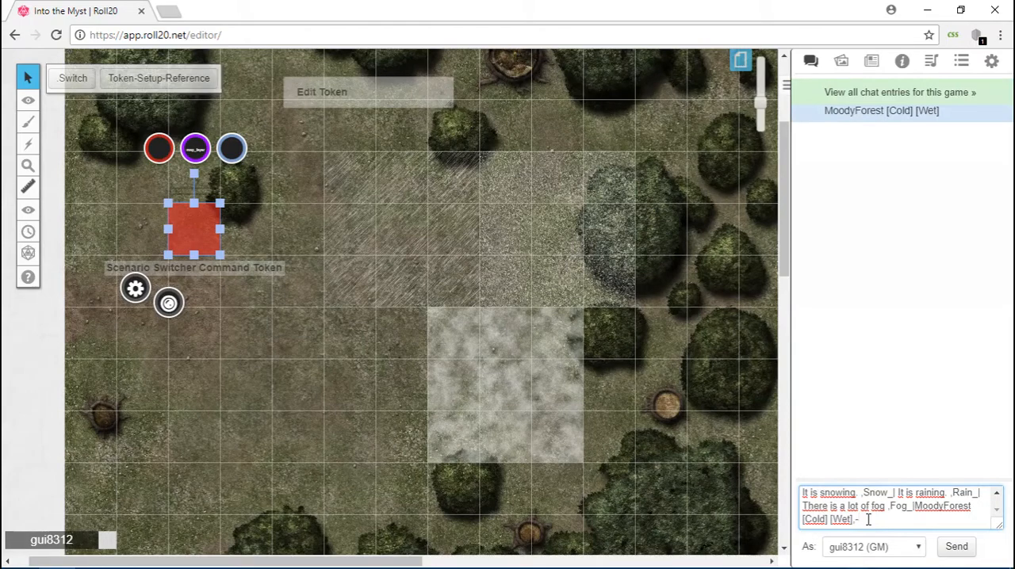
{"action": "key", "text": "Return"}
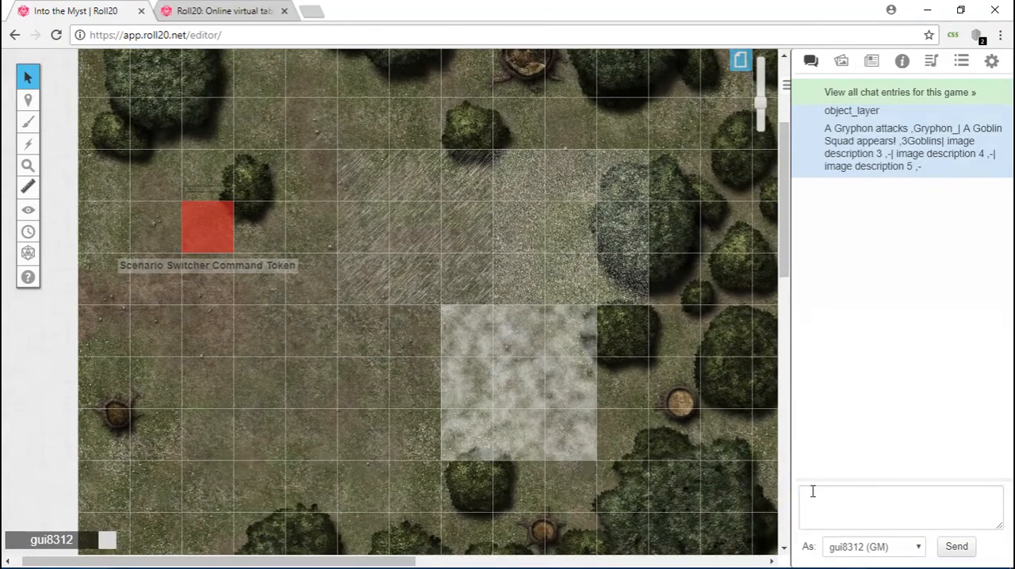
Copy the command token's Bar 1 maximum value into the chat draft and save the token.
{"action": "left_click", "coordinate": [204, 228]}
{"action": "double_click", "coordinate": [204, 228]}
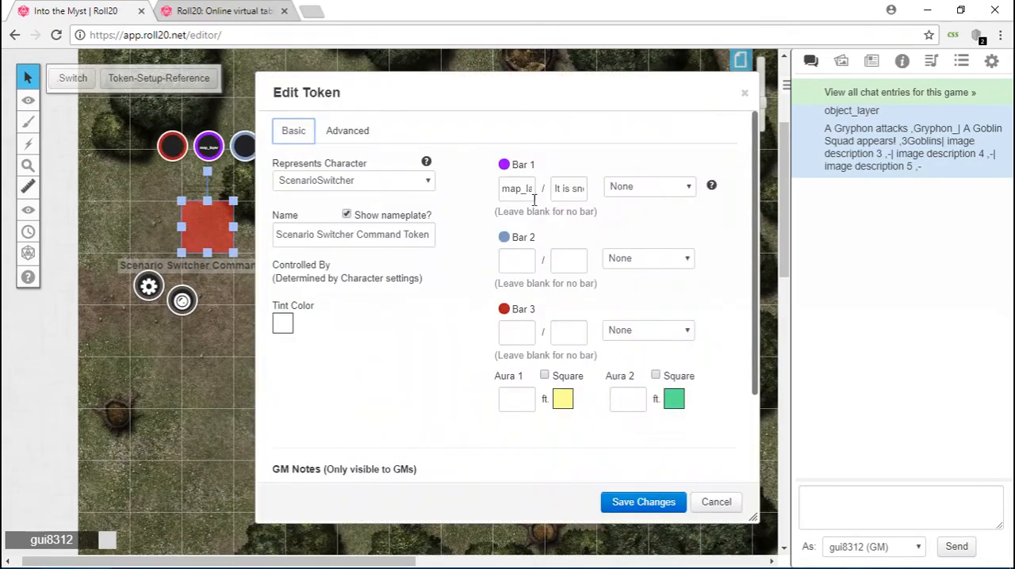
{"action": "triple_click", "coordinate": [585, 187]}
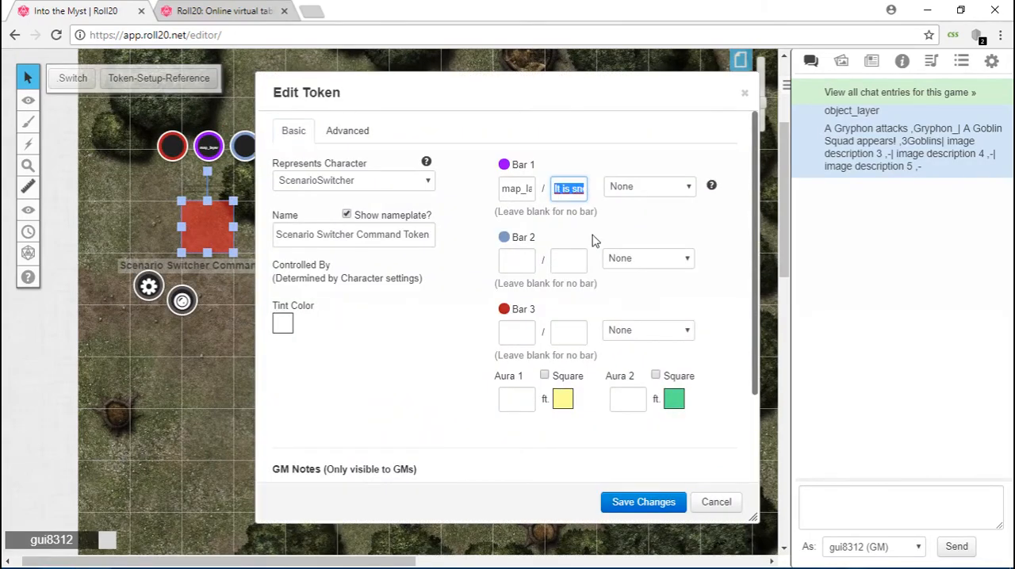
{"action": "left_click", "coordinate": [639, 500]}
{"action": "left_click", "coordinate": [810, 509]}
{"action": "key", "text": "ctrl+v"}
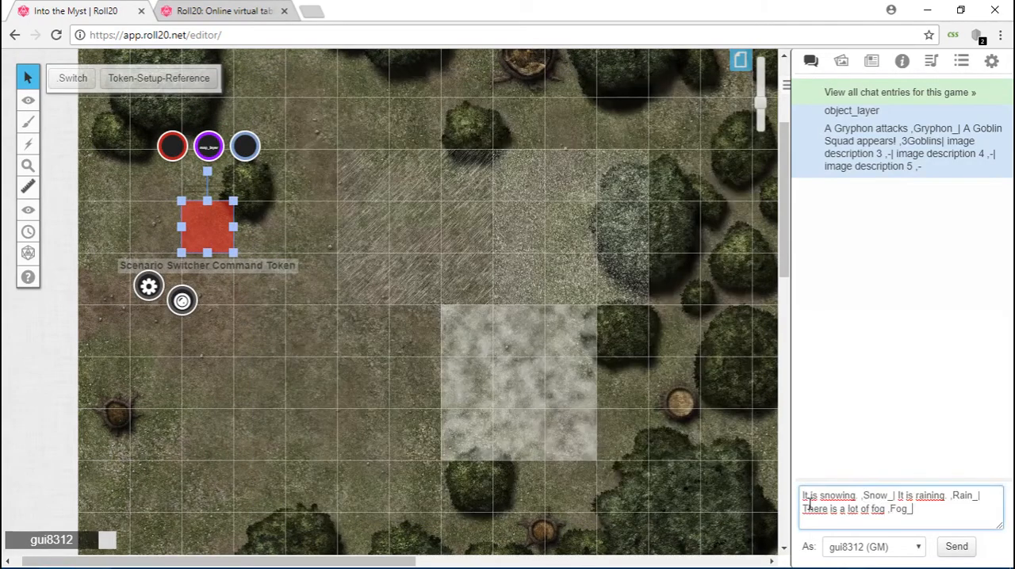
Set the rain overlay's Bar 1 current value to Rain_, copied from the chat draft, and save the token.
{"action": "left_click", "coordinate": [263, 304]}
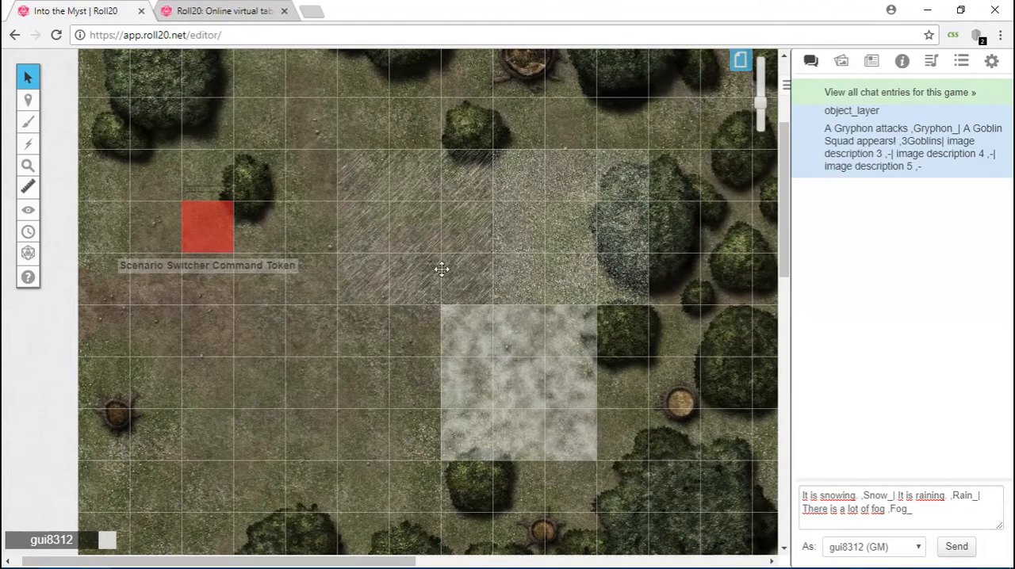
{"action": "left_click", "coordinate": [443, 227]}
{"action": "double_click", "coordinate": [443, 227]}
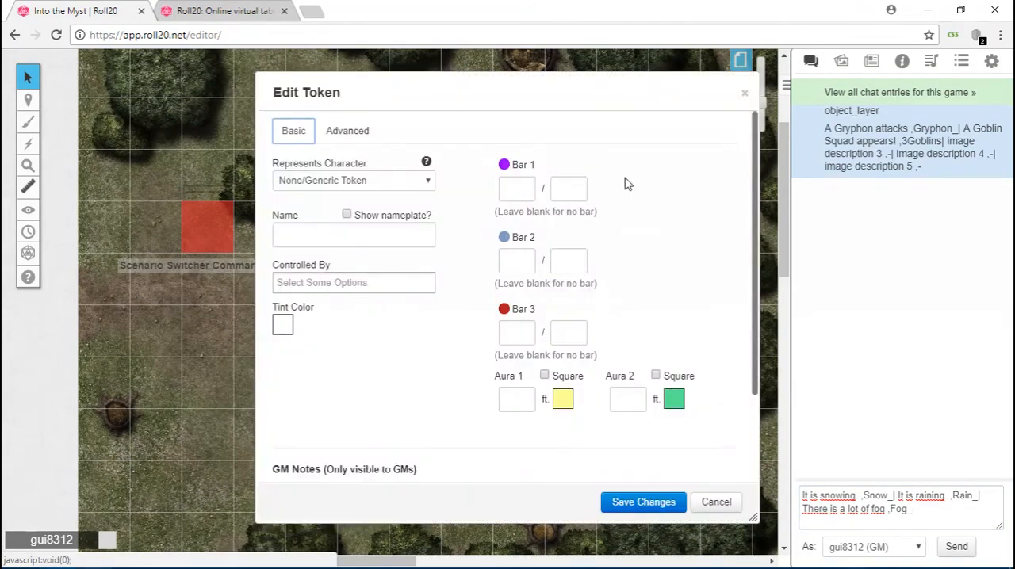
{"action": "double_click", "coordinate": [543, 82]}
{"action": "double_click", "coordinate": [354, 96]}
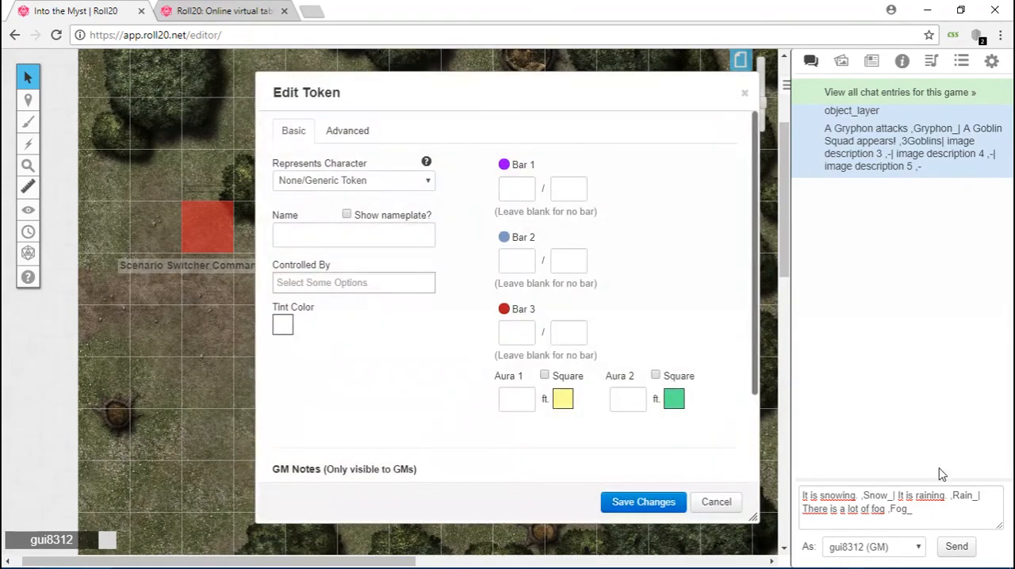
{"action": "double_click", "coordinate": [962, 496]}
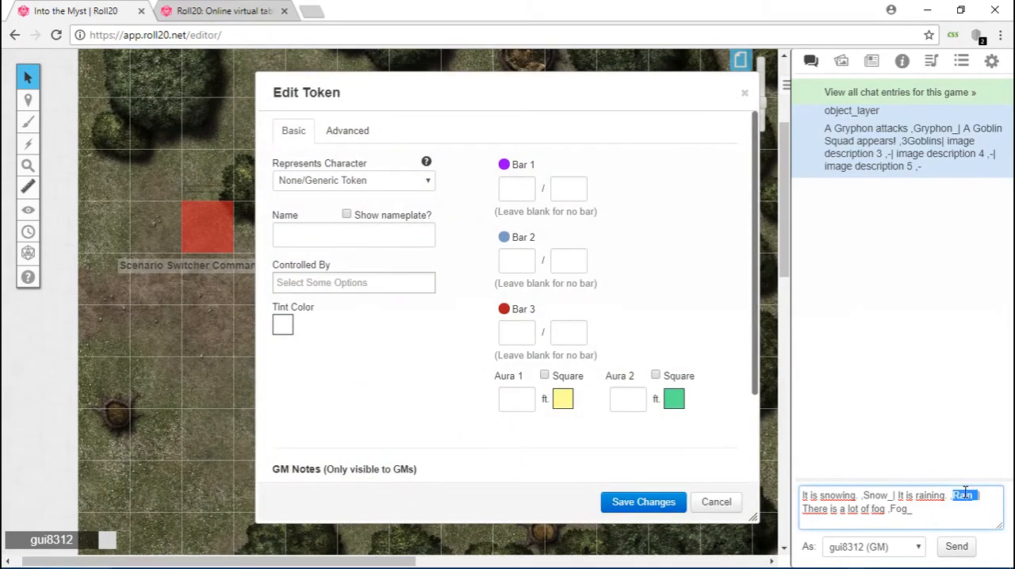
{"action": "left_click", "coordinate": [517, 187]}
{"action": "type", "text": "Rain_"}
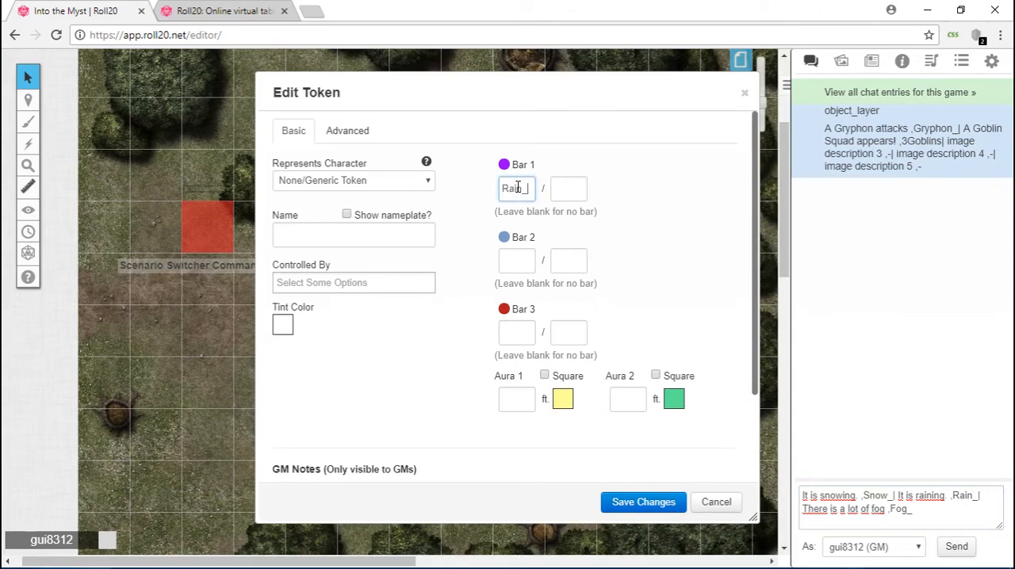
{"action": "left_click", "coordinate": [644, 502]}
Set the snow overlay's Bar 1 current value to Snow_, copied from the chat draft, and save the token.
{"action": "double_click", "coordinate": [566, 243]}
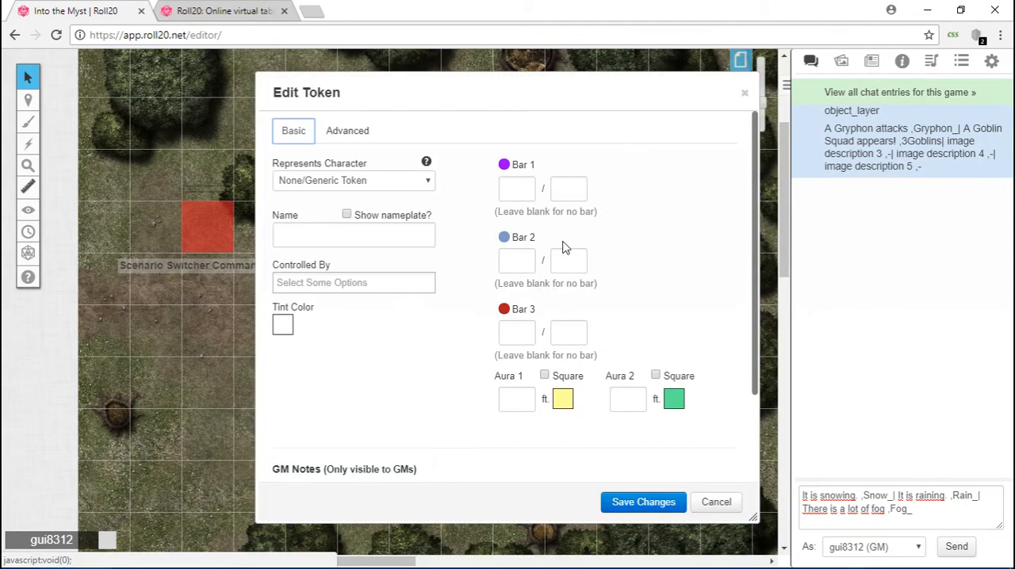
{"action": "double_click", "coordinate": [878, 497]}
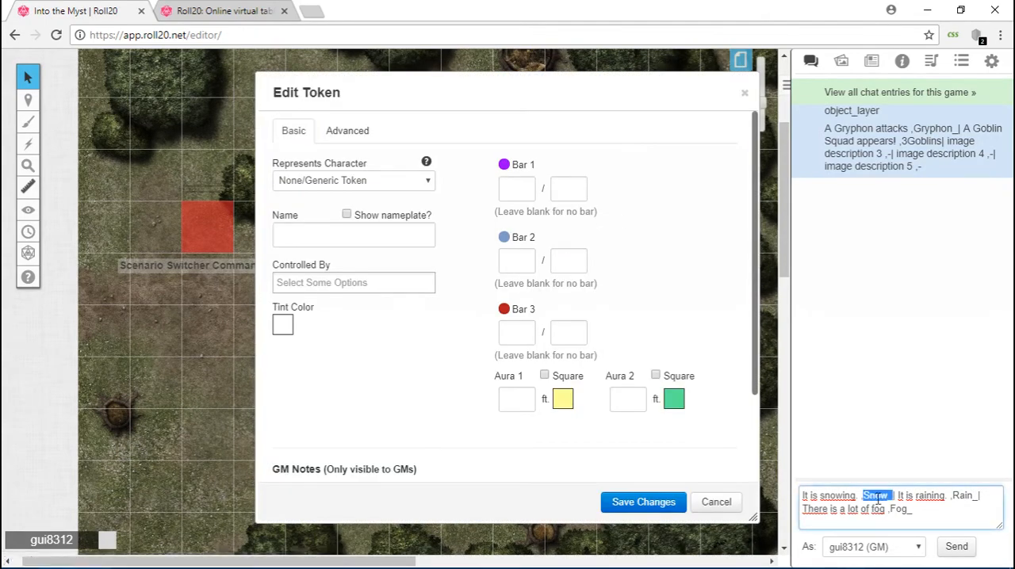
{"action": "key", "text": "ctrl+c"}
{"action": "left_click", "coordinate": [507, 188]}
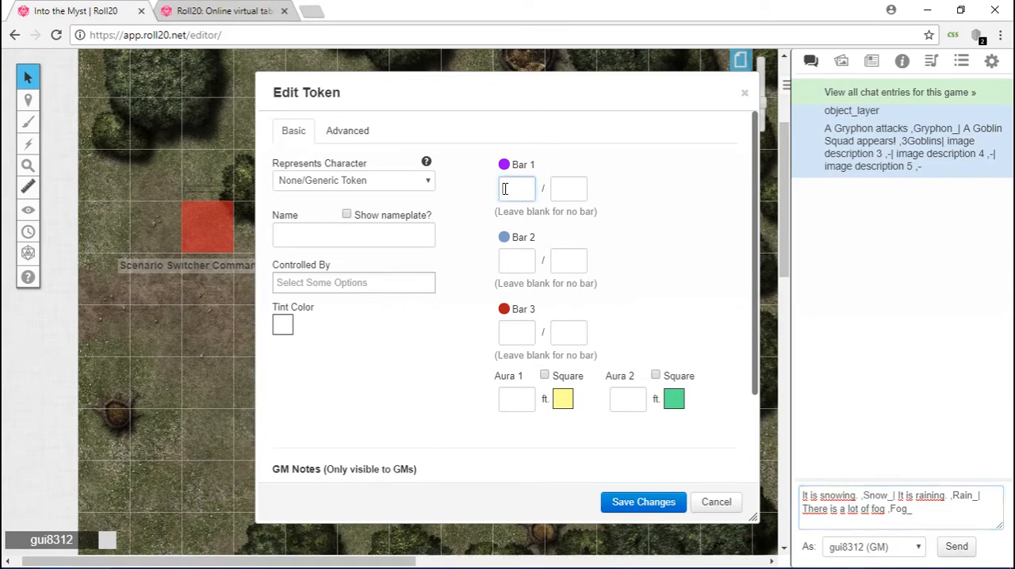
{"action": "key", "text": "ctrl+v"}
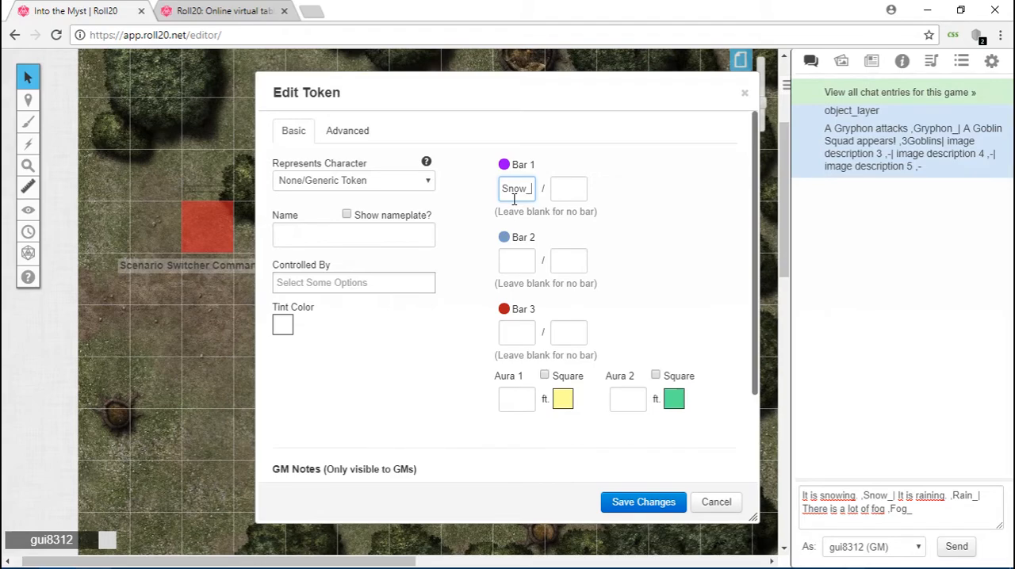
{"action": "left_click", "coordinate": [626, 502]}
Set the fog overlay's Bar 1 current value to Fog_, copied from the chat draft, and save the token.
{"action": "left_click", "coordinate": [517, 385]}
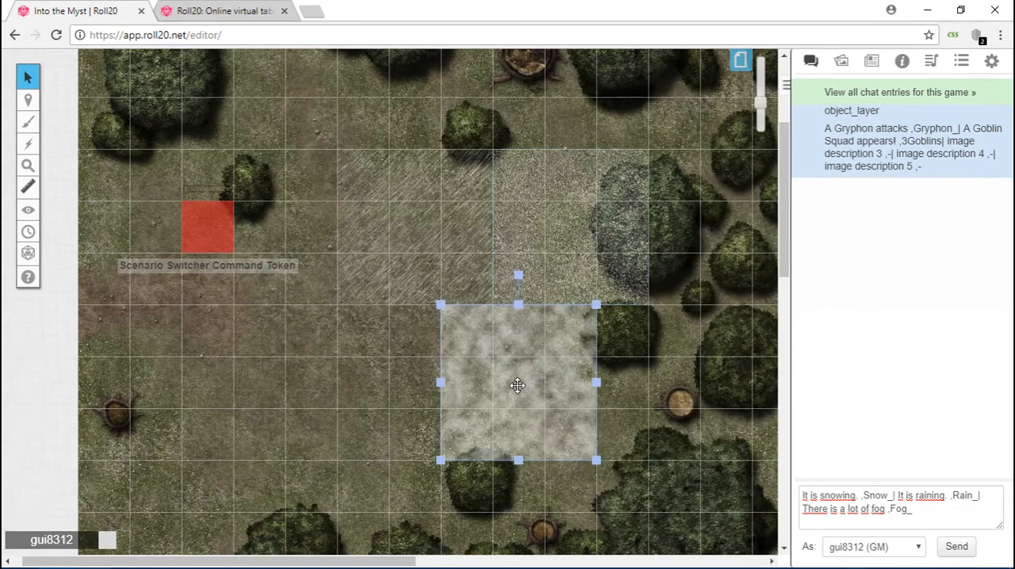
{"action": "double_click", "coordinate": [517, 385]}
{"action": "double_click", "coordinate": [897, 509]}
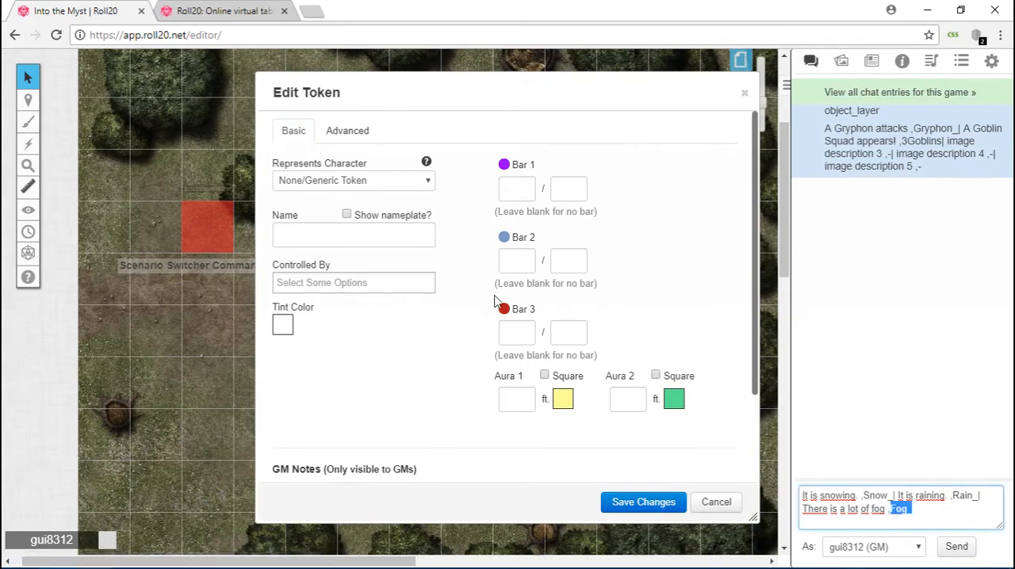
{"action": "key", "text": "ctrl+c"}
{"action": "left_click", "coordinate": [513, 188]}
{"action": "key", "text": "ctrl+v"}
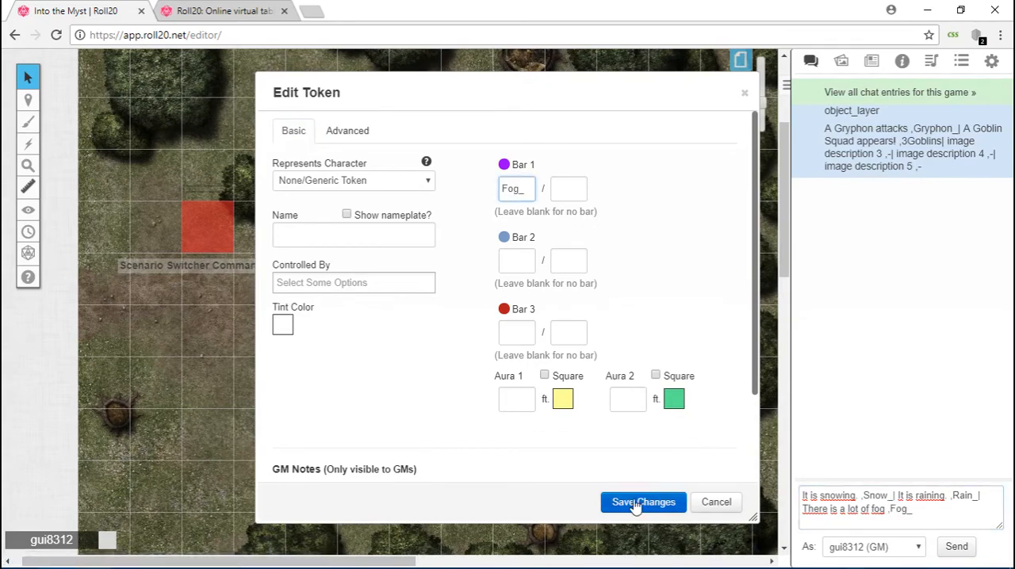
{"action": "left_click", "coordinate": [637, 504]}
Check the saved Bar 1 values of the rain, snow and fog overlays in their token settings.
{"action": "left_click", "coordinate": [444, 208]}
{"action": "double_click", "coordinate": [447, 214]}
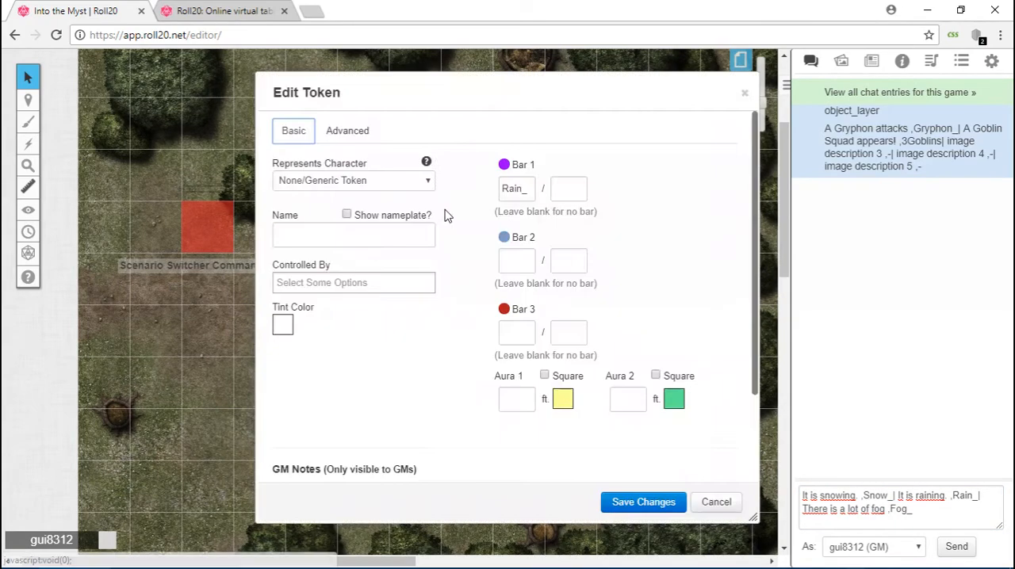
{"action": "left_click", "coordinate": [643, 502]}
{"action": "left_click", "coordinate": [584, 238]}
{"action": "double_click", "coordinate": [588, 250]}
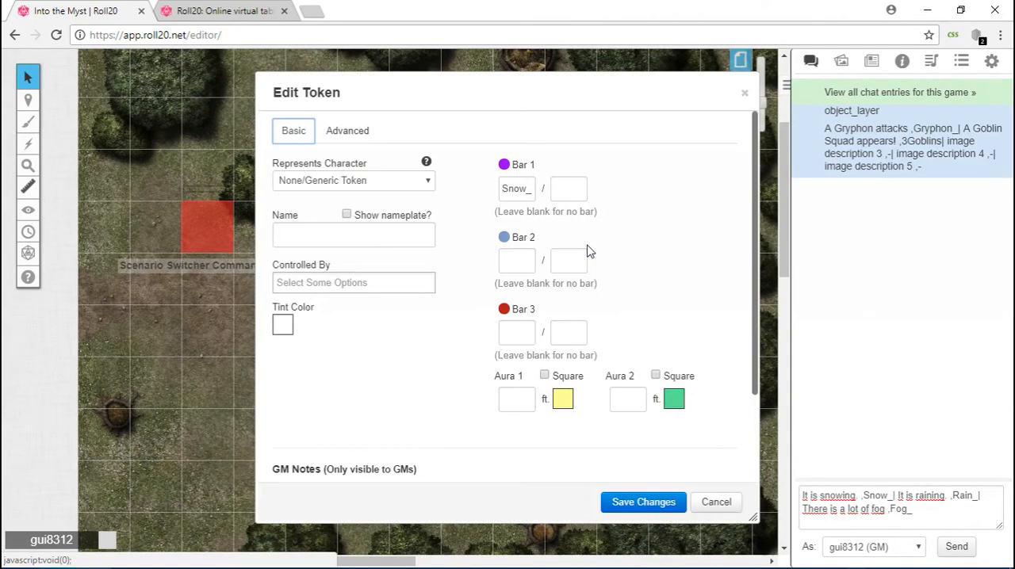
{"action": "left_click", "coordinate": [632, 504]}
{"action": "left_click", "coordinate": [543, 385]}
{"action": "double_click", "coordinate": [544, 385]}
{"action": "left_click", "coordinate": [658, 508]}
Compare the overlays on the map and review the snow overlay's Bar 1 current value in its settings.
{"action": "left_click", "coordinate": [394, 320]}
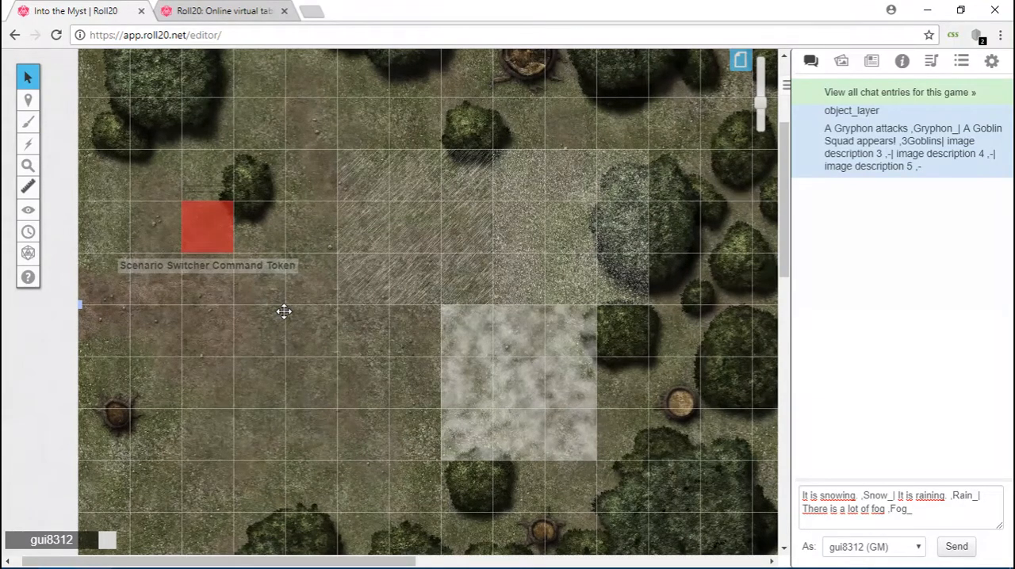
{"action": "left_click", "coordinate": [536, 198]}
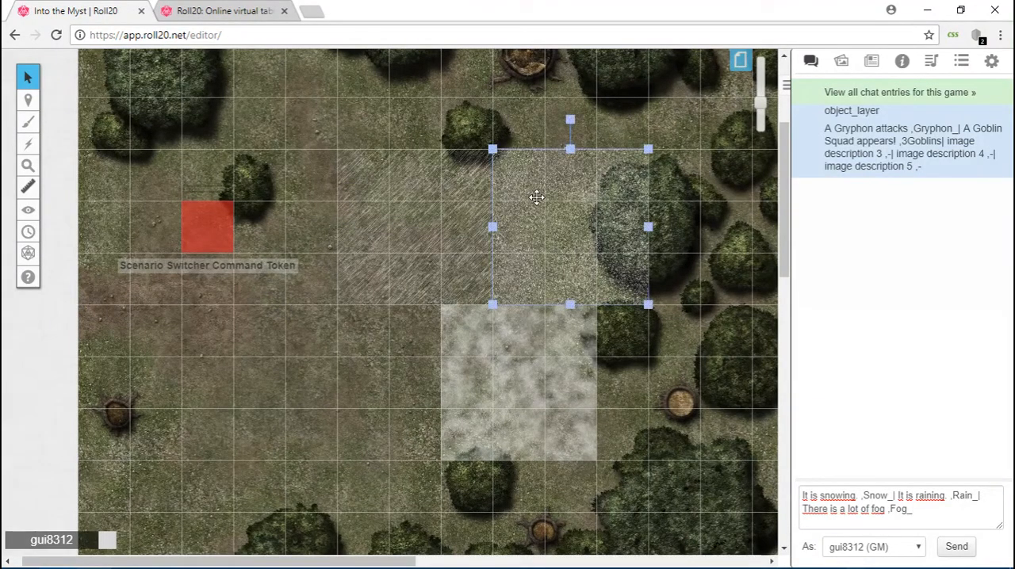
{"action": "left_click", "coordinate": [519, 356]}
{"action": "left_click", "coordinate": [396, 197]}
{"action": "left_click", "coordinate": [542, 209]}
{"action": "double_click", "coordinate": [521, 228]}
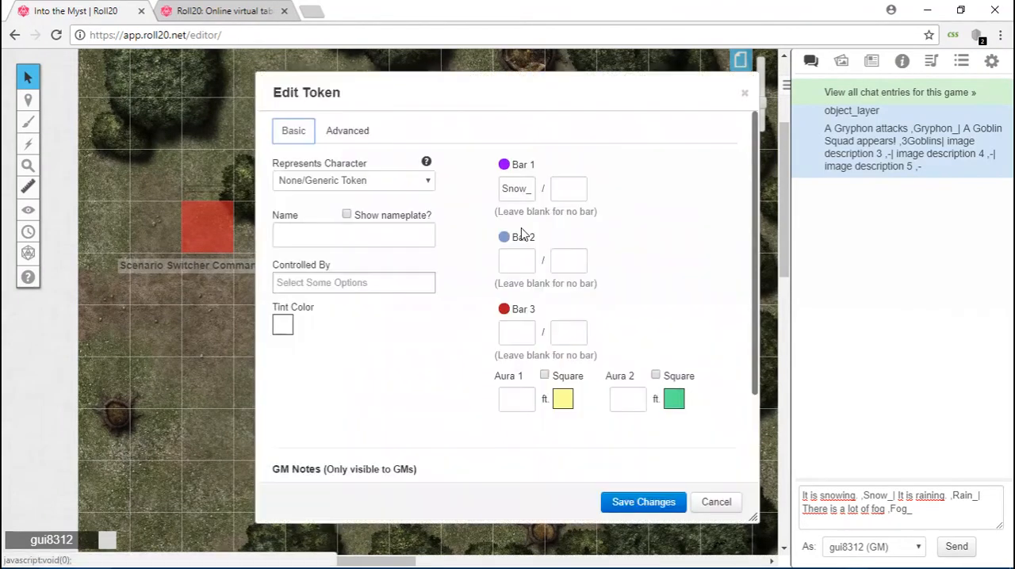
{"action": "double_click", "coordinate": [520, 187]}
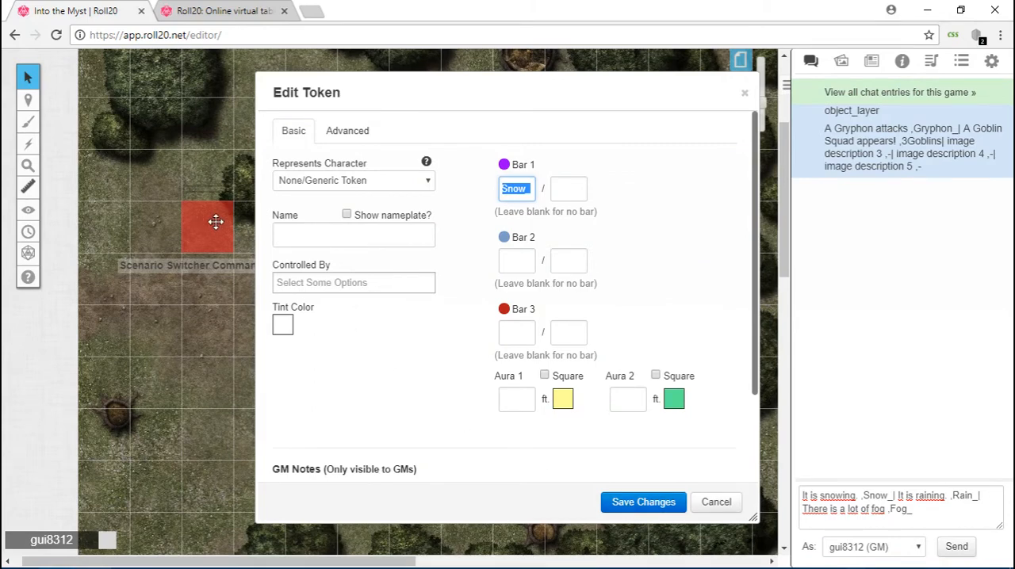
{"action": "left_click", "coordinate": [639, 503]}
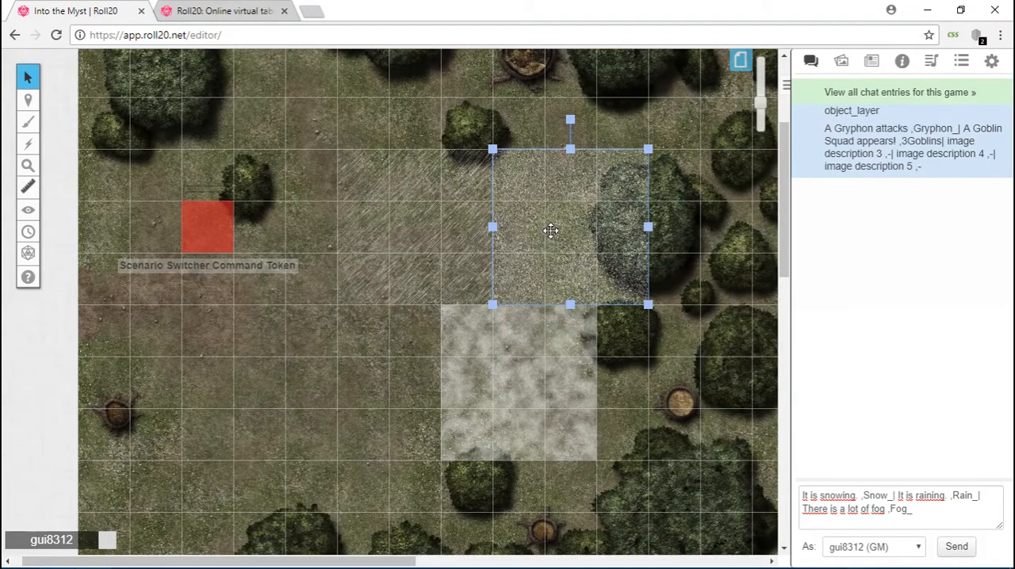
Align the snow overlay with the map's upper-left corner, stretch it across the forest map and put it on the lighting layer.
{"action": "left_click_drag", "start_coordinate": [550, 230], "coordinate": [205, 122]}
{"action": "scroll", "coordinate": [222, 198], "scroll_direction": "up", "scroll_amount": 3}
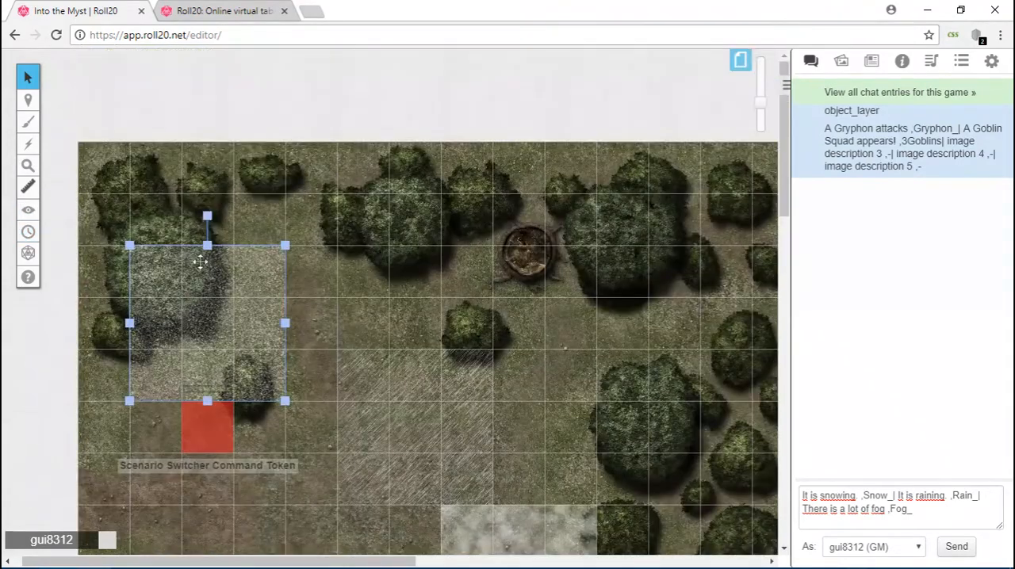
{"action": "left_click_drag", "start_coordinate": [199, 256], "coordinate": [179, 203]}
{"action": "left_click_drag", "start_coordinate": [231, 314], "coordinate": [441, 505]}
{"action": "scroll", "coordinate": [568, 361], "scroll_direction": "down", "scroll_amount": 3}
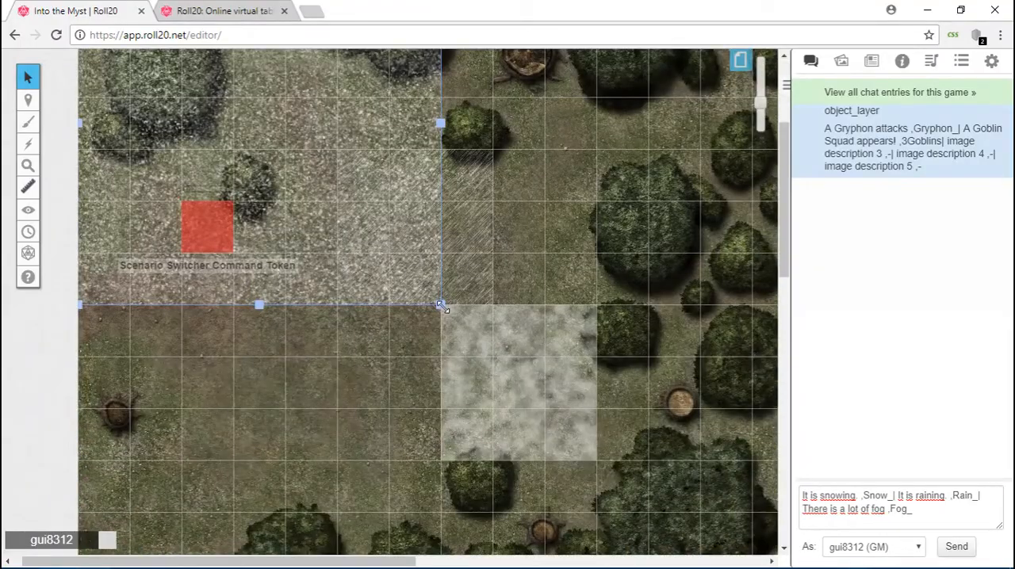
{"action": "left_click_drag", "start_coordinate": [442, 306], "coordinate": [705, 458]}
{"action": "scroll", "coordinate": [705, 458], "scroll_direction": "down", "scroll_amount": 3}
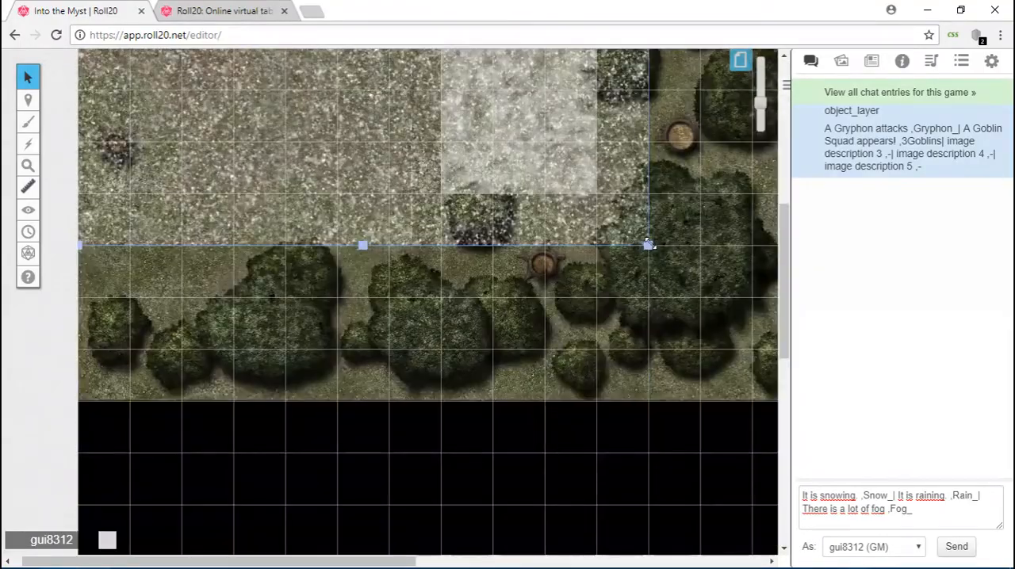
{"action": "left_click_drag", "start_coordinate": [648, 242], "coordinate": [764, 368]}
{"action": "scroll", "coordinate": [413, 252], "scroll_direction": "up", "scroll_amount": 3}
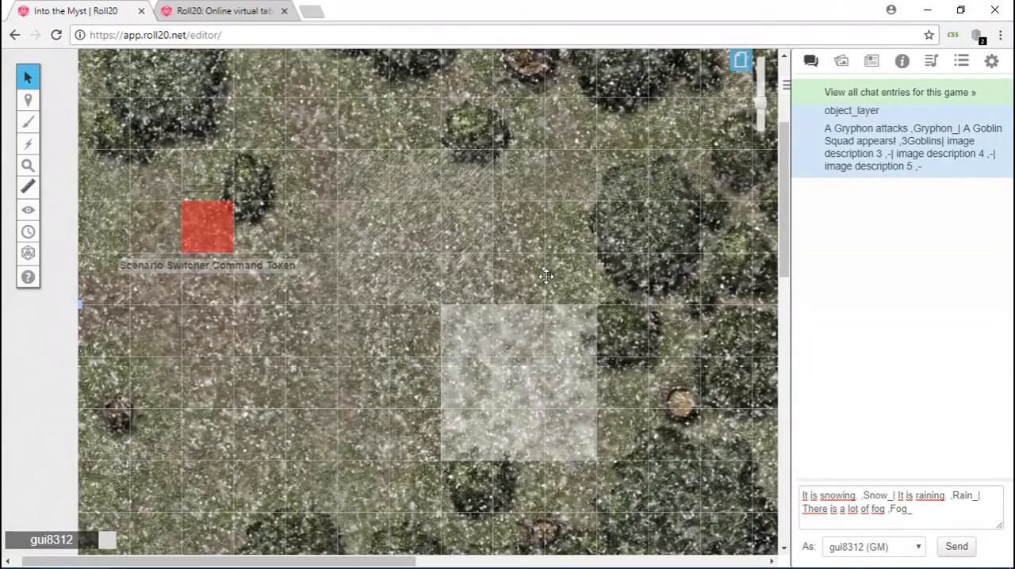
{"action": "key", "text": "ctrl+l"}
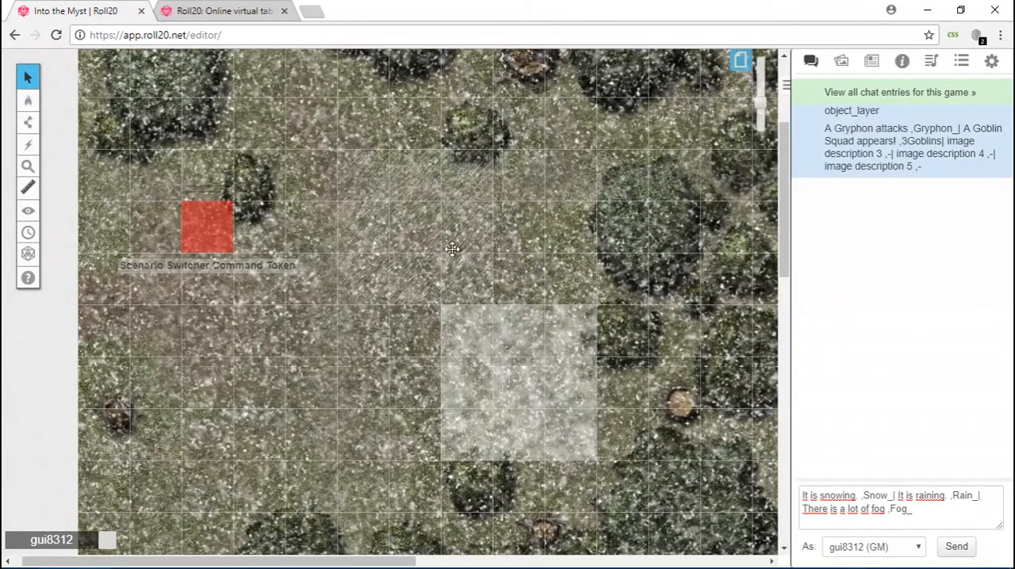
From the object layer, place the rain overlay at the map's upper-left corner, stretch it across the forest map and put it on the lighting layer.
{"action": "key", "text": "ctrl+o"}
{"action": "left_click", "coordinate": [432, 228]}
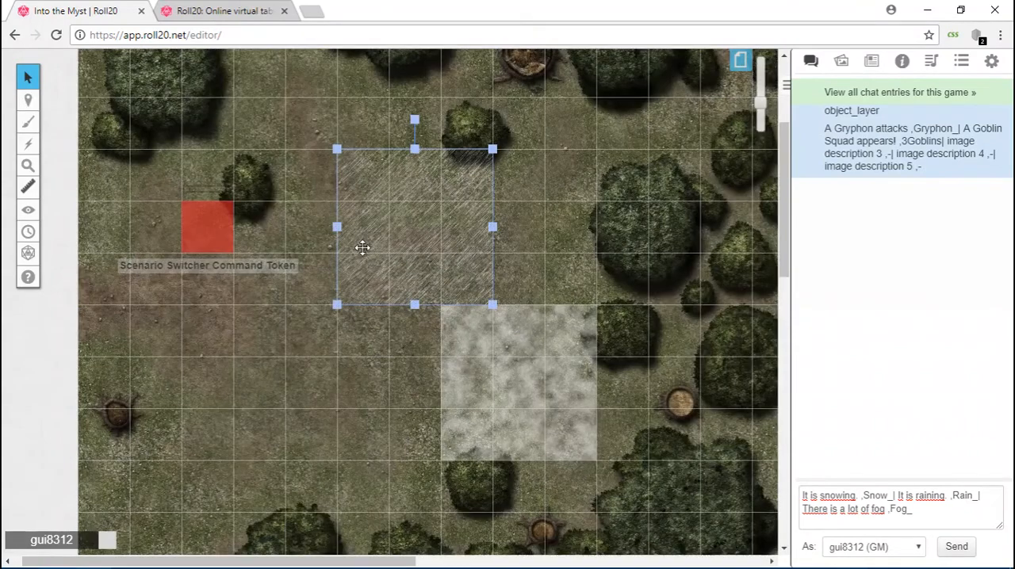
{"action": "mouse_move", "coordinate": [369, 214]}
{"action": "left_mouse_down"}
{"action": "mouse_move", "coordinate": [216, 195]}
{"action": "mouse_move", "coordinate": [107, 143]}
{"action": "mouse_move", "coordinate": [146, 136]}
{"action": "mouse_move", "coordinate": [152, 163]}
{"action": "left_mouse_up"}
{"action": "scroll", "coordinate": [127, 142], "scroll_direction": "up", "scroll_amount": 2}
{"action": "left_click_drag", "start_coordinate": [637, 436], "coordinate": [632, 423]}
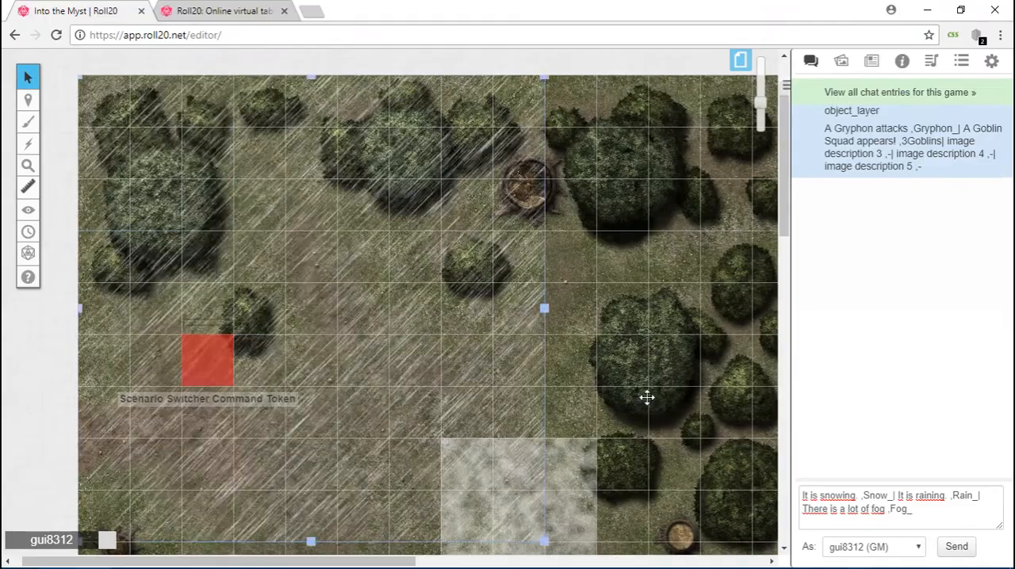
{"action": "scroll", "coordinate": [634, 387], "scroll_direction": "down", "scroll_amount": 3}
{"action": "left_click_drag", "start_coordinate": [546, 275], "coordinate": [716, 463]}
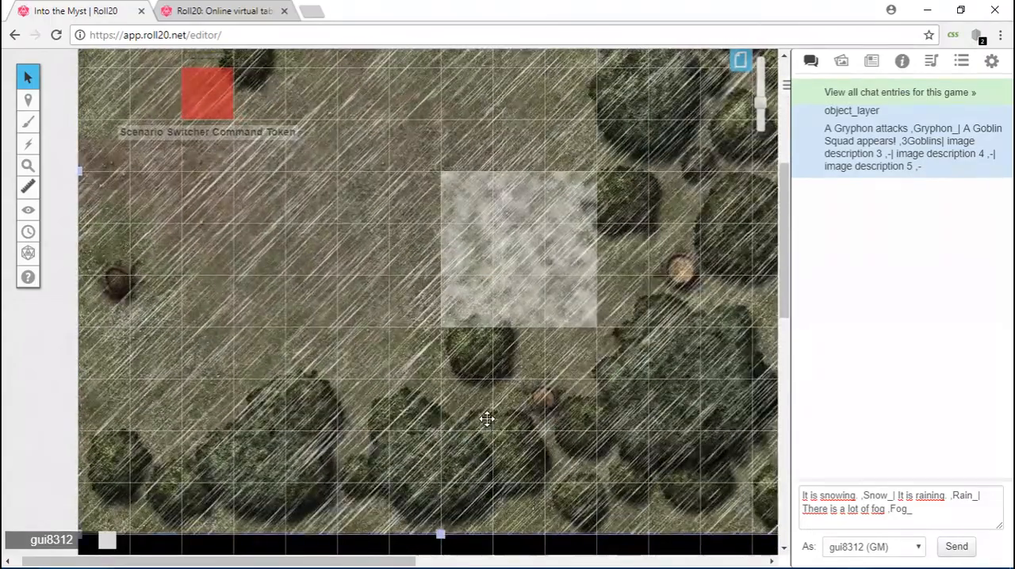
{"action": "key", "text": "ctrl+l"}
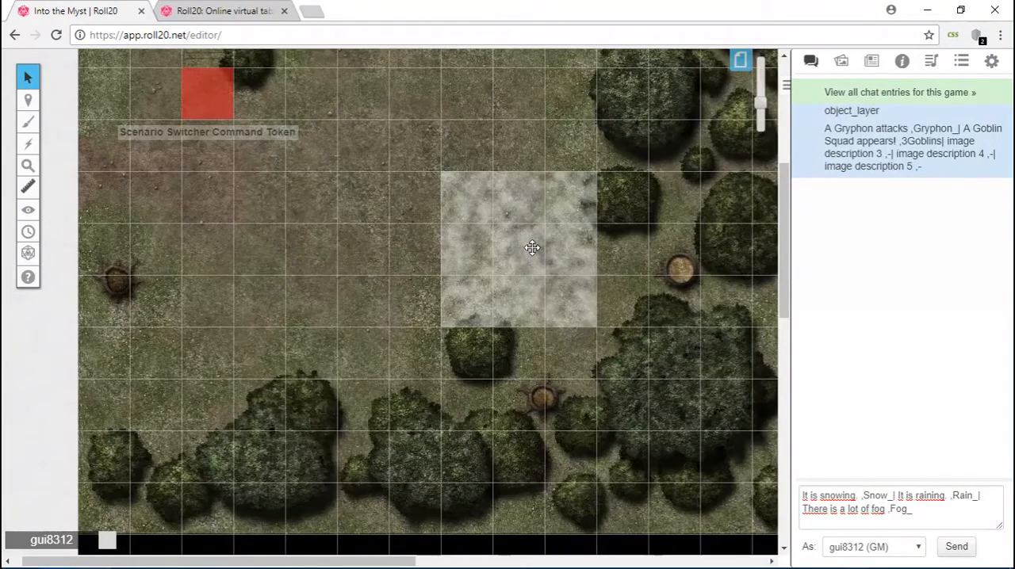
Move the fog overlay to the map's upper-left corner, stretch it across the forest map and put it on the lighting layer.
{"action": "left_click", "coordinate": [539, 249]}
{"action": "left_click_drag", "start_coordinate": [539, 249], "coordinate": [280, 145]}
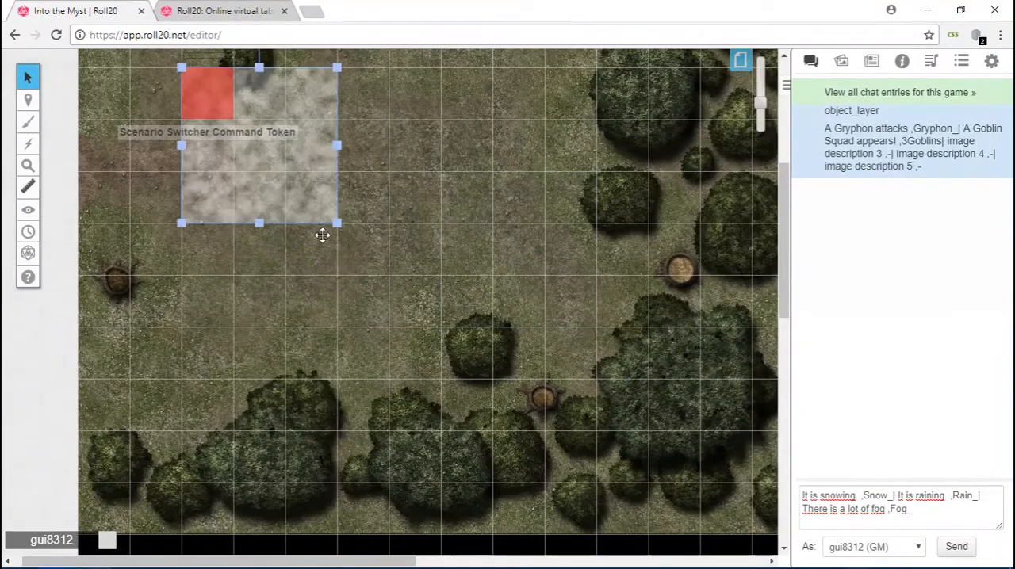
{"action": "scroll", "coordinate": [322, 235], "scroll_direction": "up", "scroll_amount": 3}
{"action": "left_click_drag", "start_coordinate": [272, 362], "coordinate": [204, 142]}
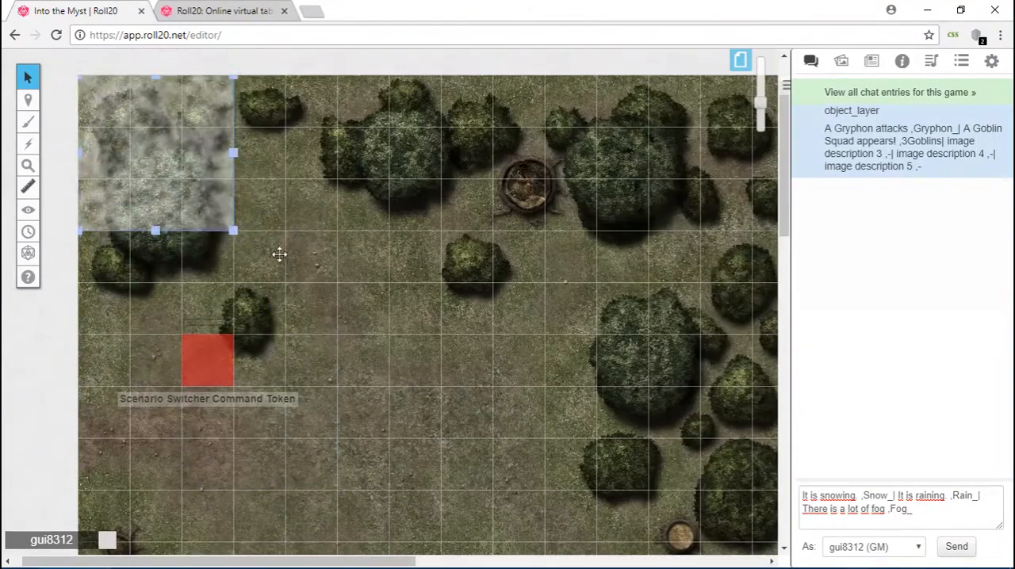
{"action": "left_click_drag", "start_coordinate": [234, 231], "coordinate": [752, 468]}
{"action": "scroll", "coordinate": [681, 378], "scroll_direction": "down", "scroll_amount": 3}
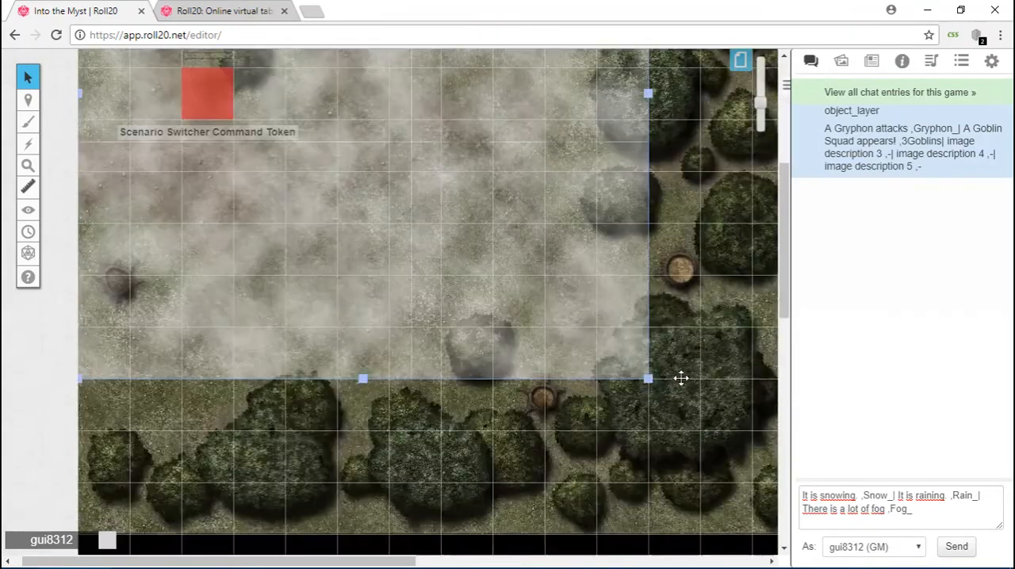
{"action": "left_click_drag", "start_coordinate": [649, 379], "coordinate": [751, 516]}
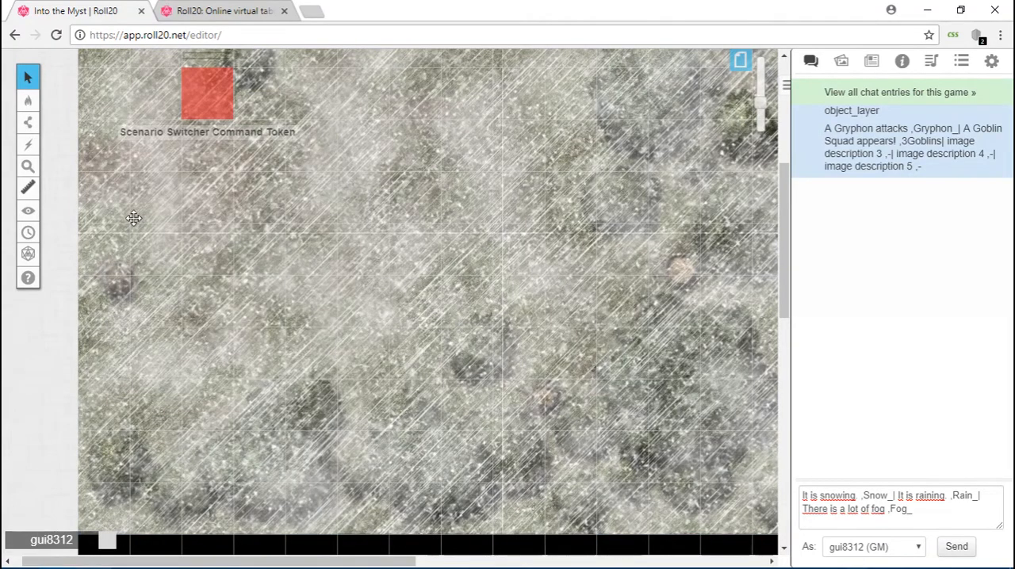
Switch to the GM layer and move the Scenario Switcher Command Token four squares up the map.
{"action": "mouse_move", "coordinate": [30, 103]}
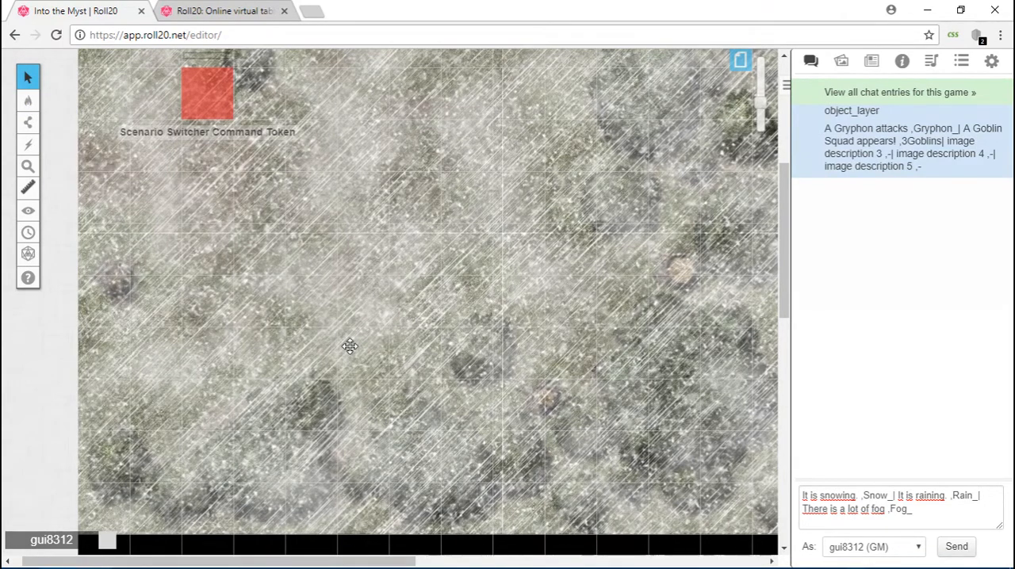
{"action": "scroll", "coordinate": [349, 346], "scroll_direction": "up", "scroll_amount": 4}
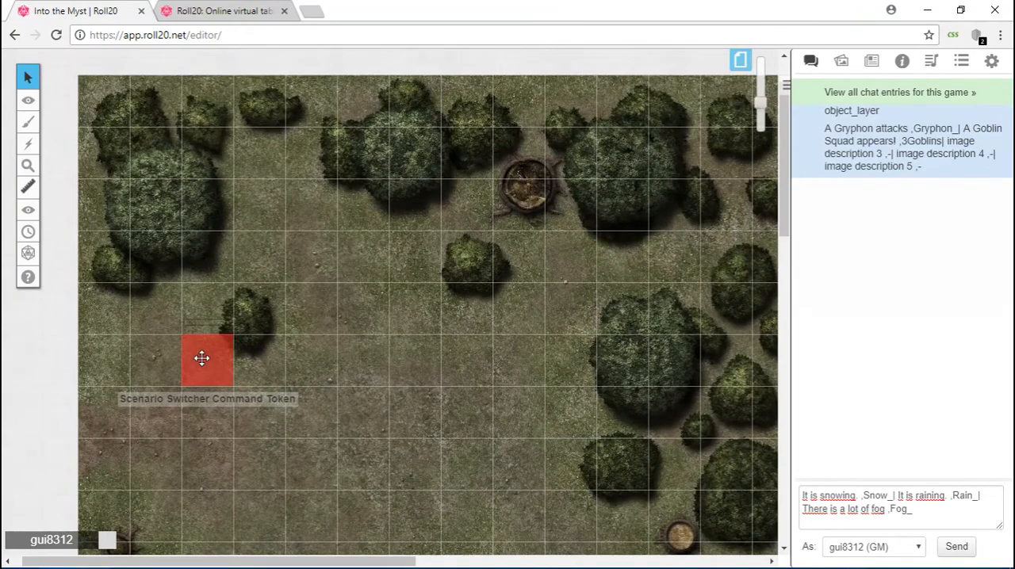
{"action": "left_click_drag", "start_coordinate": [201, 357], "coordinate": [208, 155]}
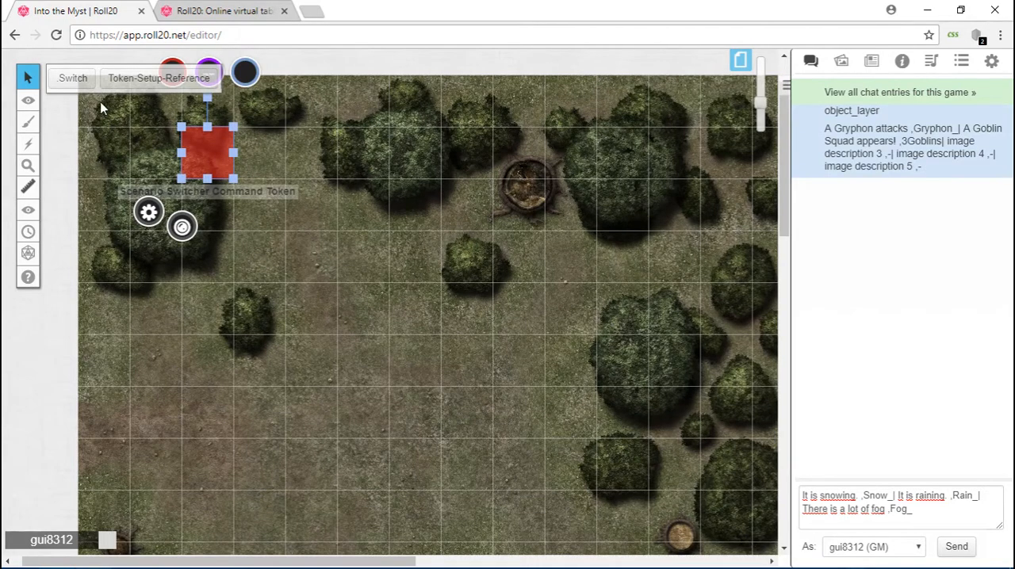
Run the command token's Switch action and load the image "It is snowing.".
{"action": "left_click", "coordinate": [73, 84]}
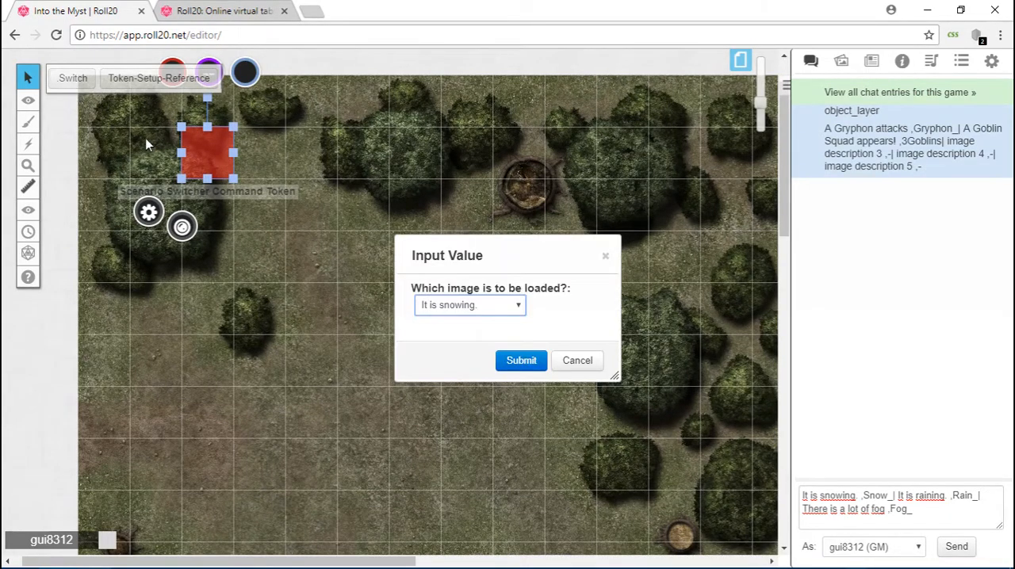
{"action": "left_click", "coordinate": [522, 308]}
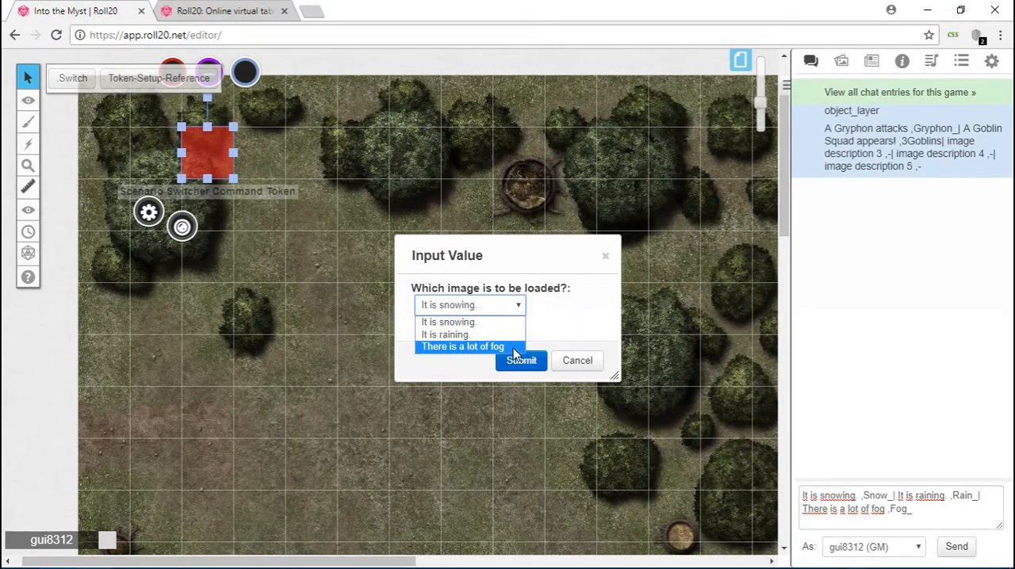
{"action": "left_click", "coordinate": [507, 322]}
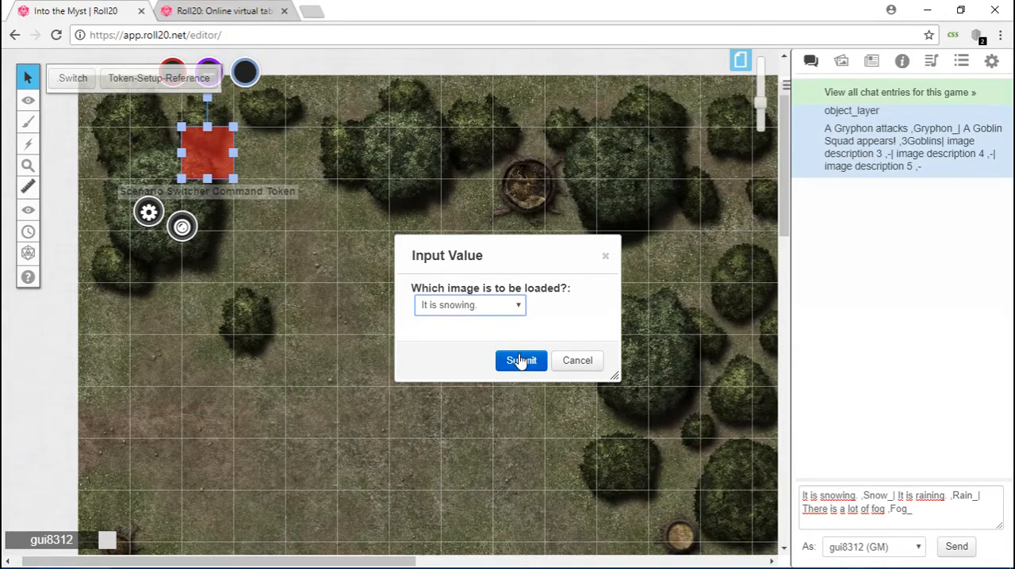
{"action": "left_click", "coordinate": [521, 361]}
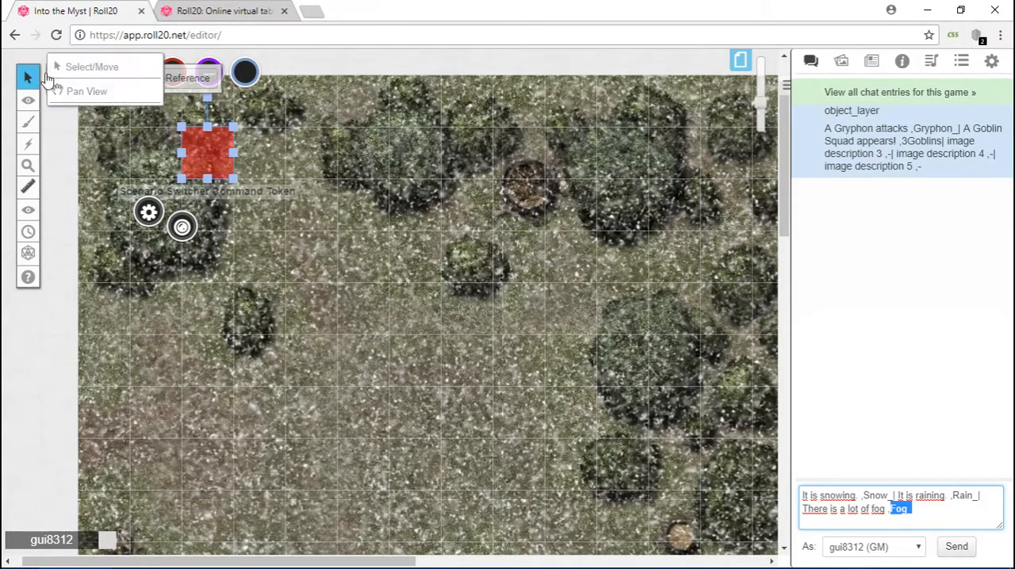
Run the command token's Switch action and load the image "There is a lot of fog" to add fog to the snowy map.
{"action": "left_click", "coordinate": [69, 82]}
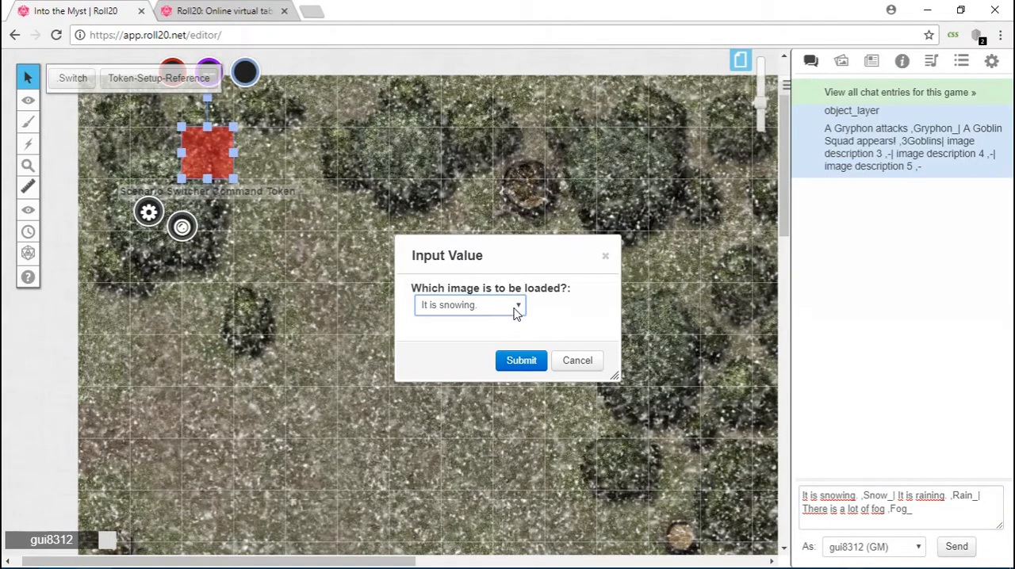
{"action": "left_click", "coordinate": [514, 311]}
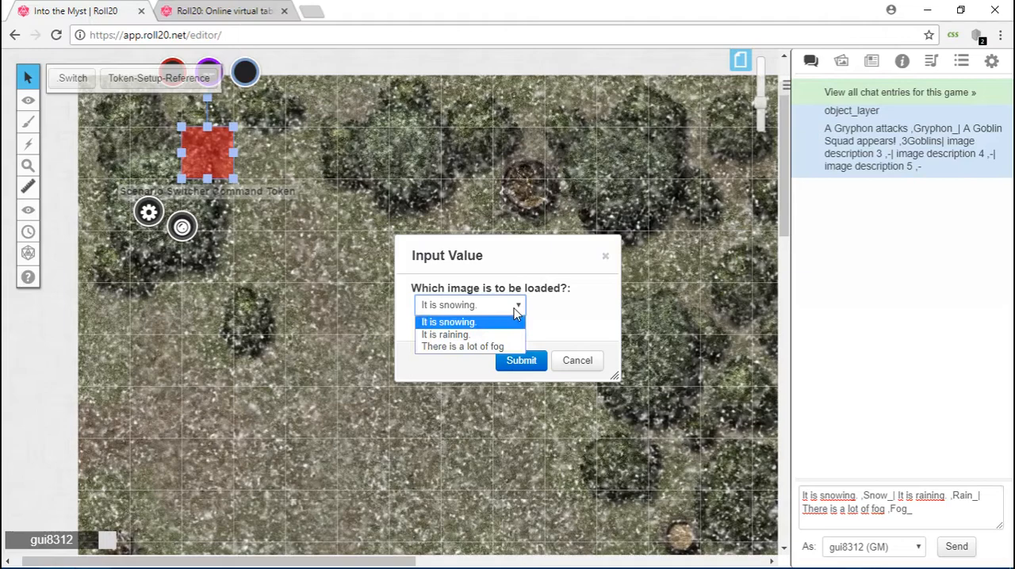
{"action": "left_click", "coordinate": [506, 346]}
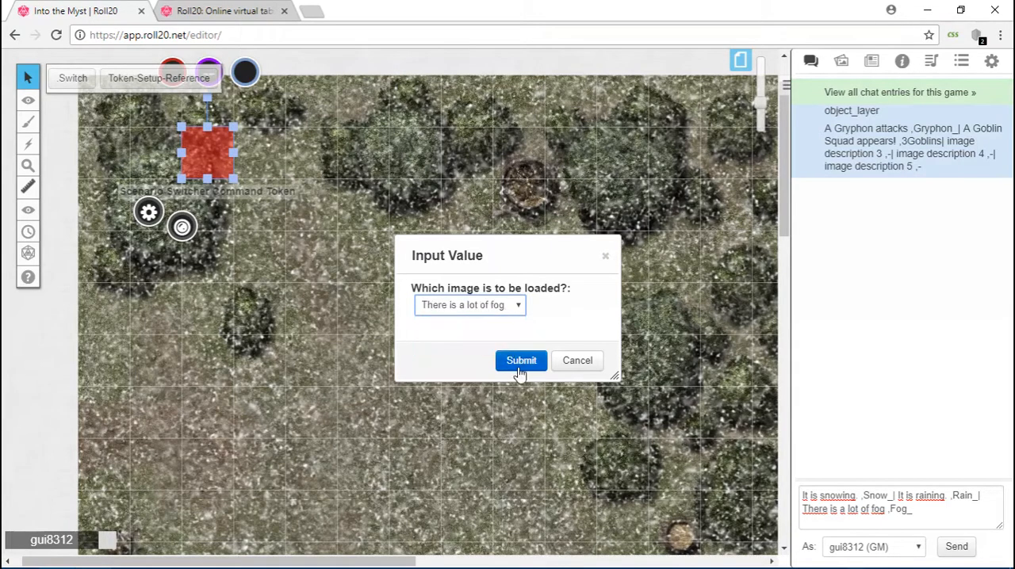
{"action": "left_click", "coordinate": [520, 363]}
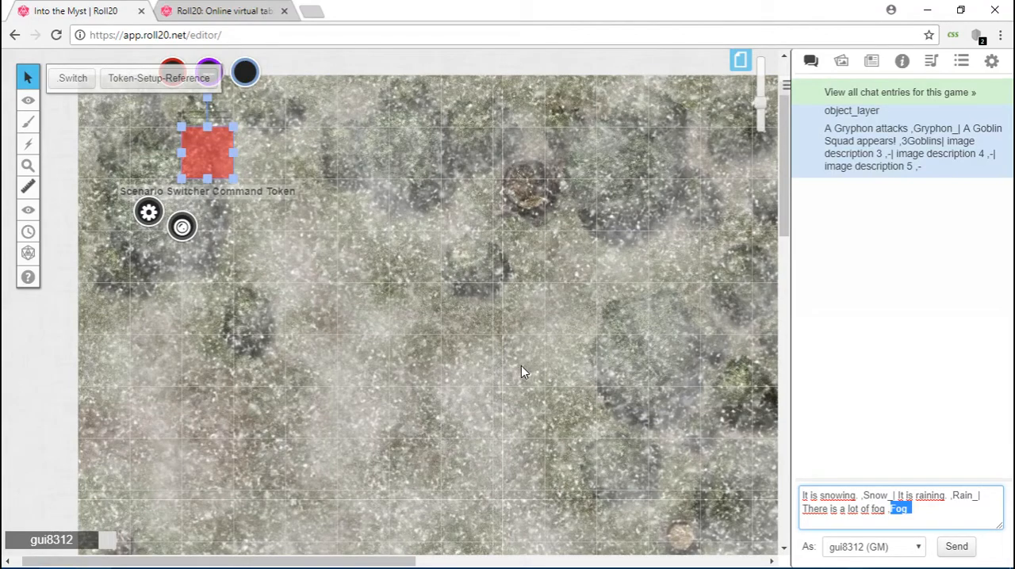
Use the token's Switch action with "It is snowing." to toggle the snow overlay off the map.
{"action": "left_click", "coordinate": [73, 79]}
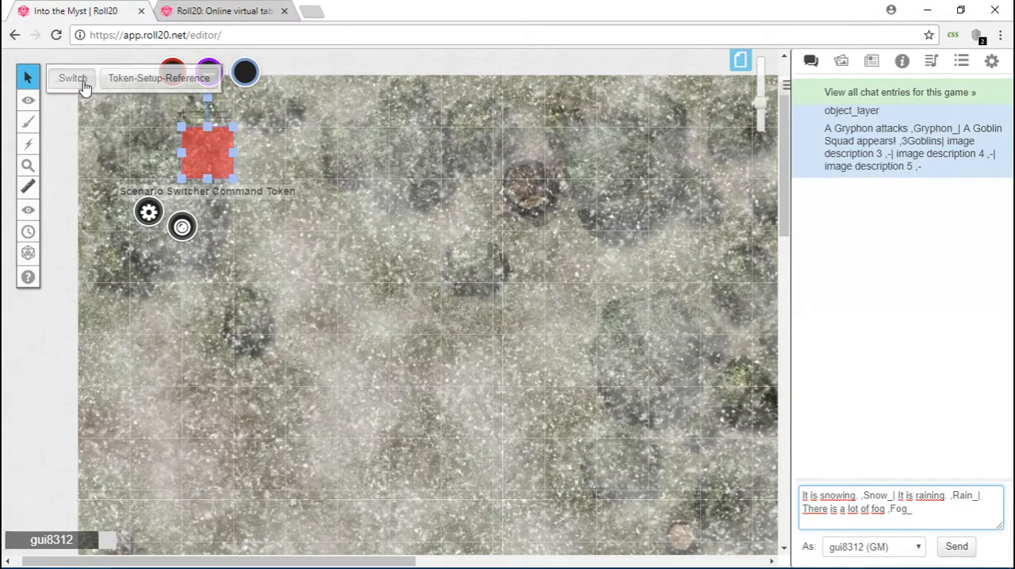
{"action": "left_click", "coordinate": [487, 309]}
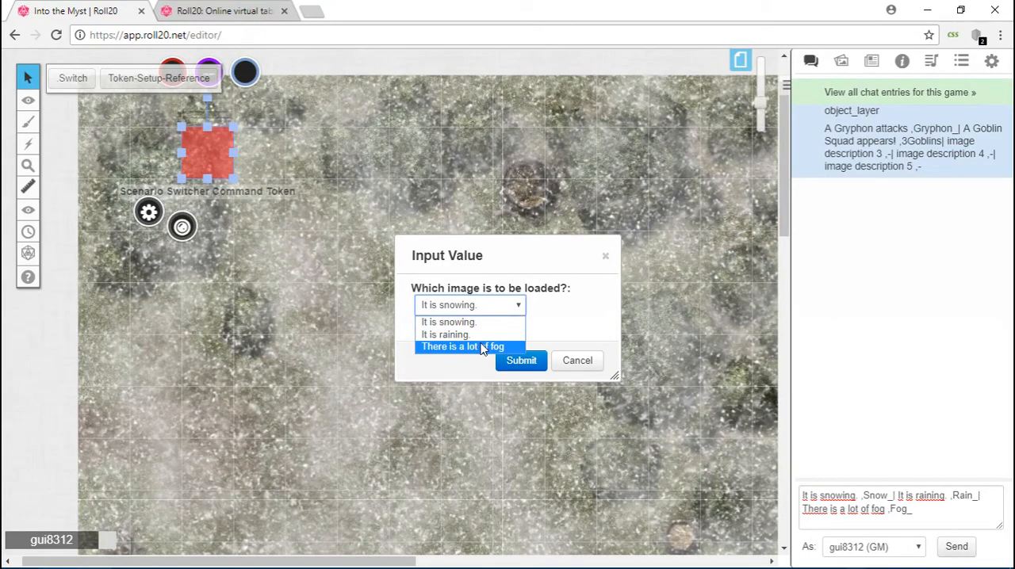
{"action": "left_click", "coordinate": [532, 363]}
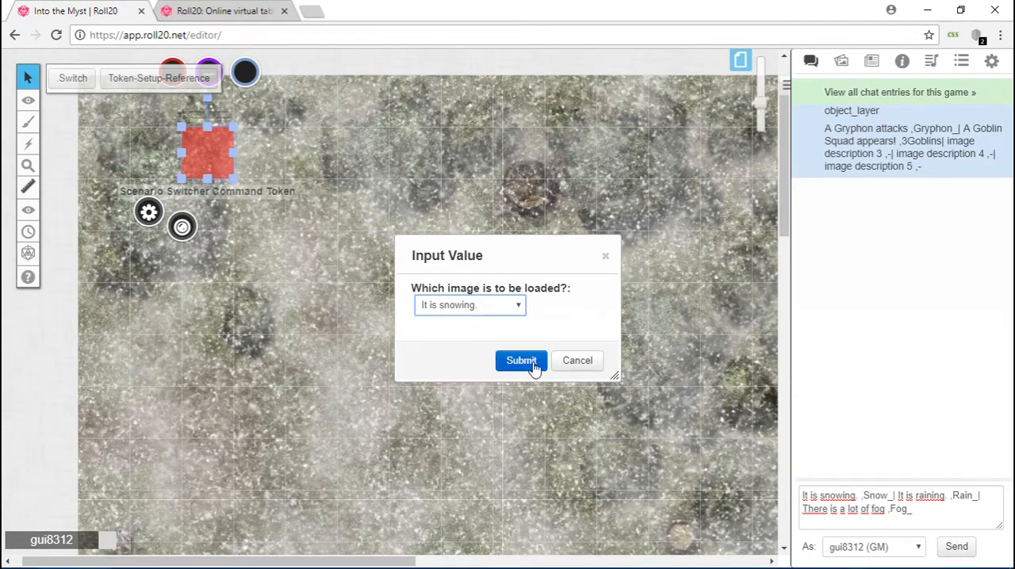
{"action": "left_click", "coordinate": [532, 362]}
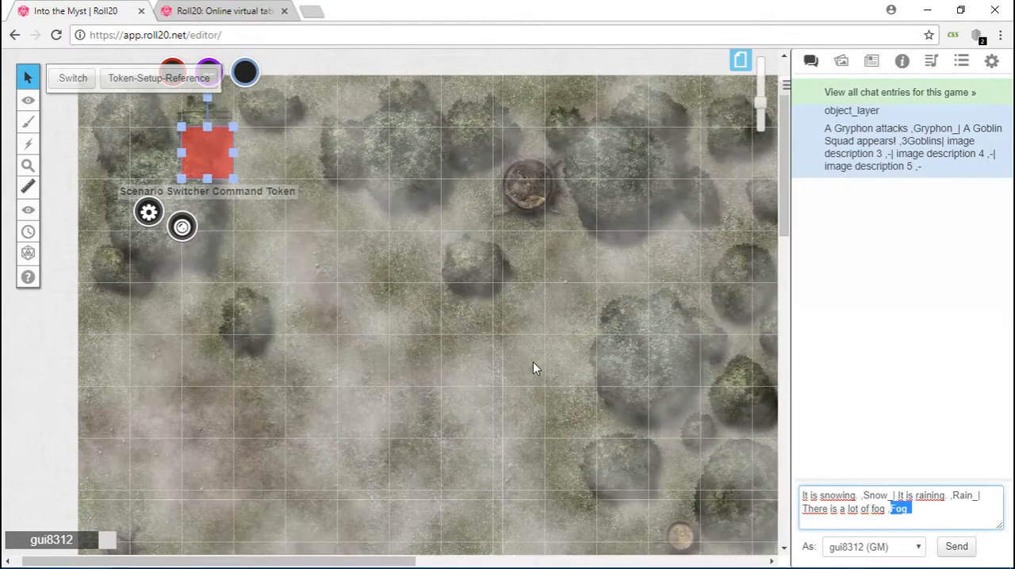
Toggle the fog overlay off with the Switch action's "There is a lot of fog" choice, and place the cursor at the chat message's end.
{"action": "left_click", "coordinate": [62, 79]}
{"action": "left_click", "coordinate": [471, 307]}
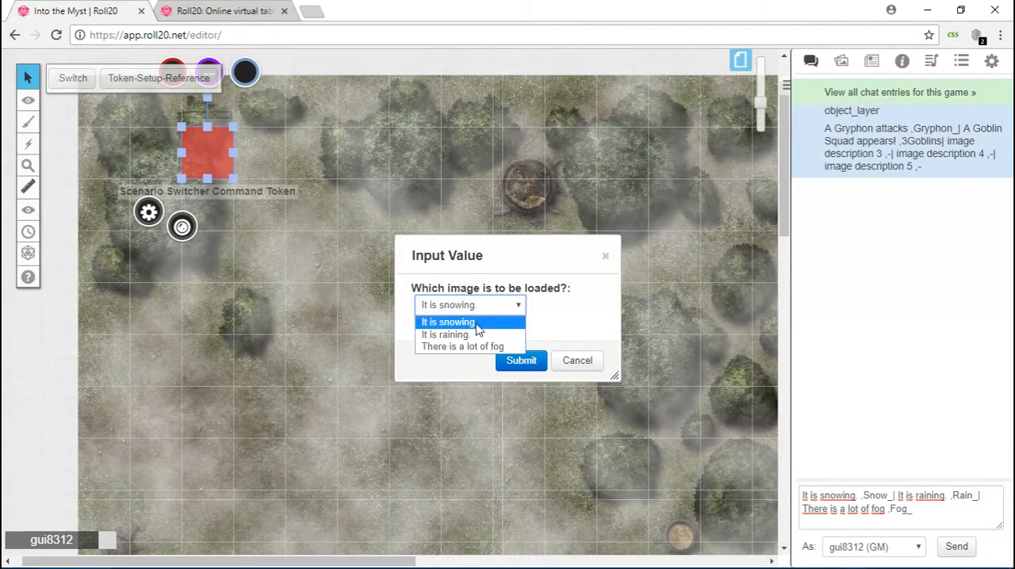
{"action": "left_click", "coordinate": [472, 347]}
{"action": "left_click", "coordinate": [530, 363]}
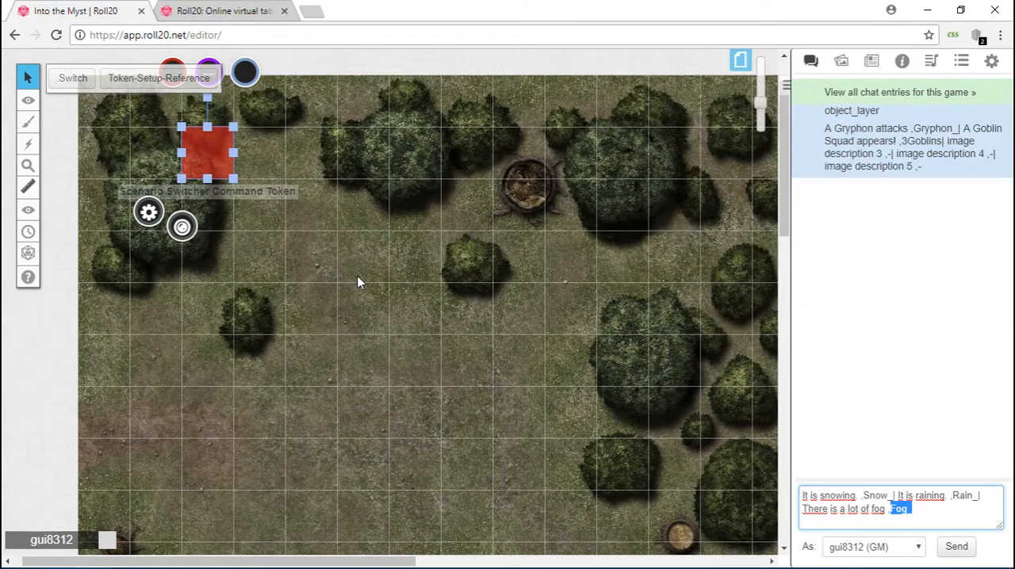
{"action": "left_click", "coordinate": [926, 505]}
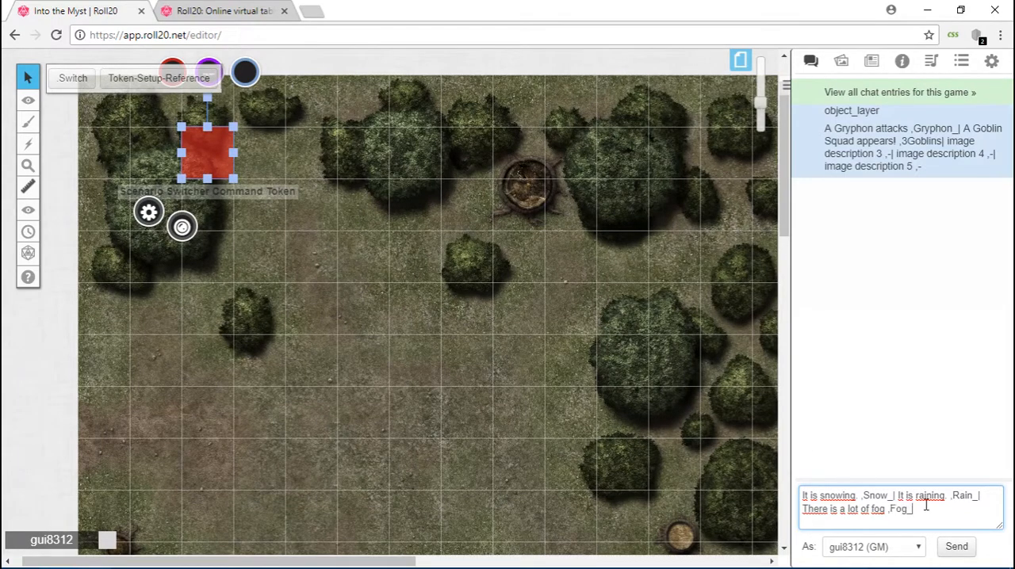